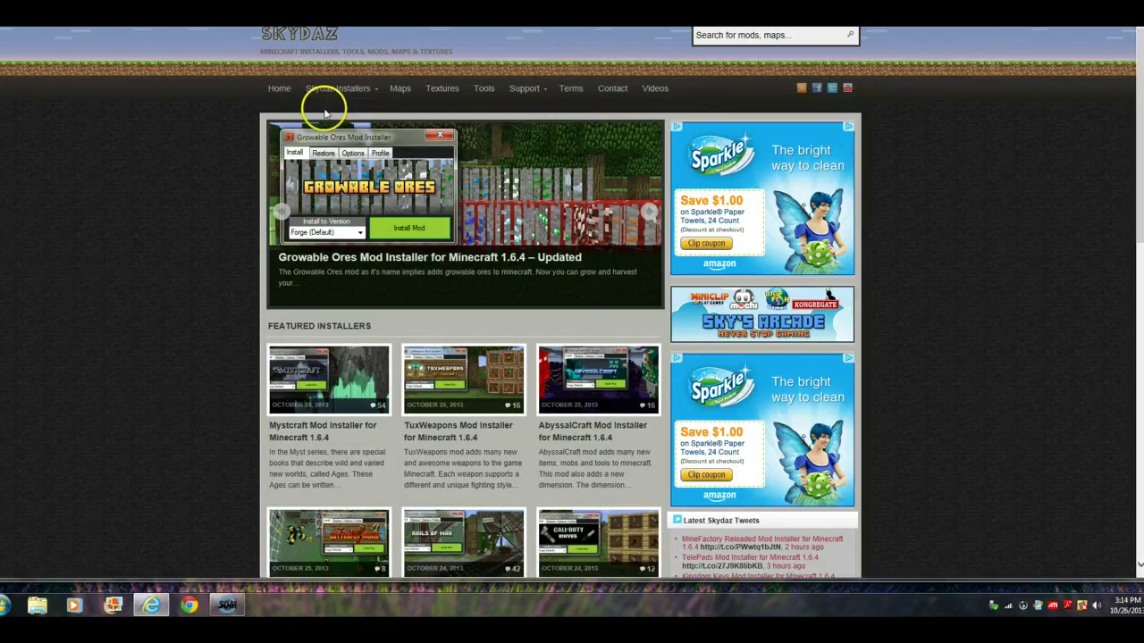
pyautogui.hotkey('ctrl', 'a')
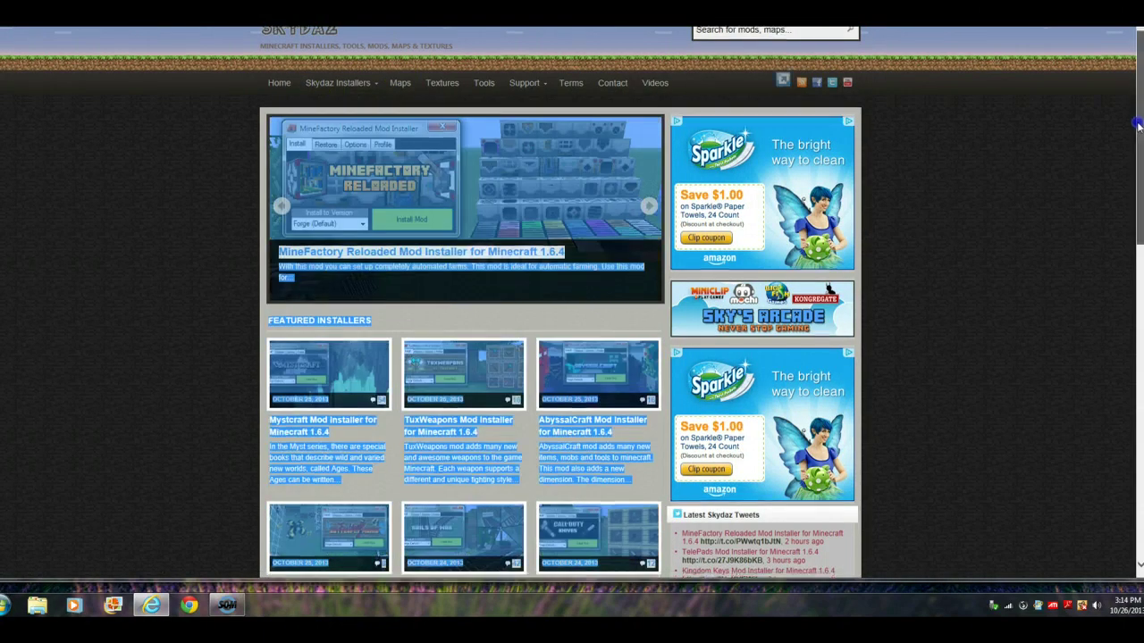
pyautogui.scroll(-1, 1090, 179)
pyautogui.click(1048, 213)
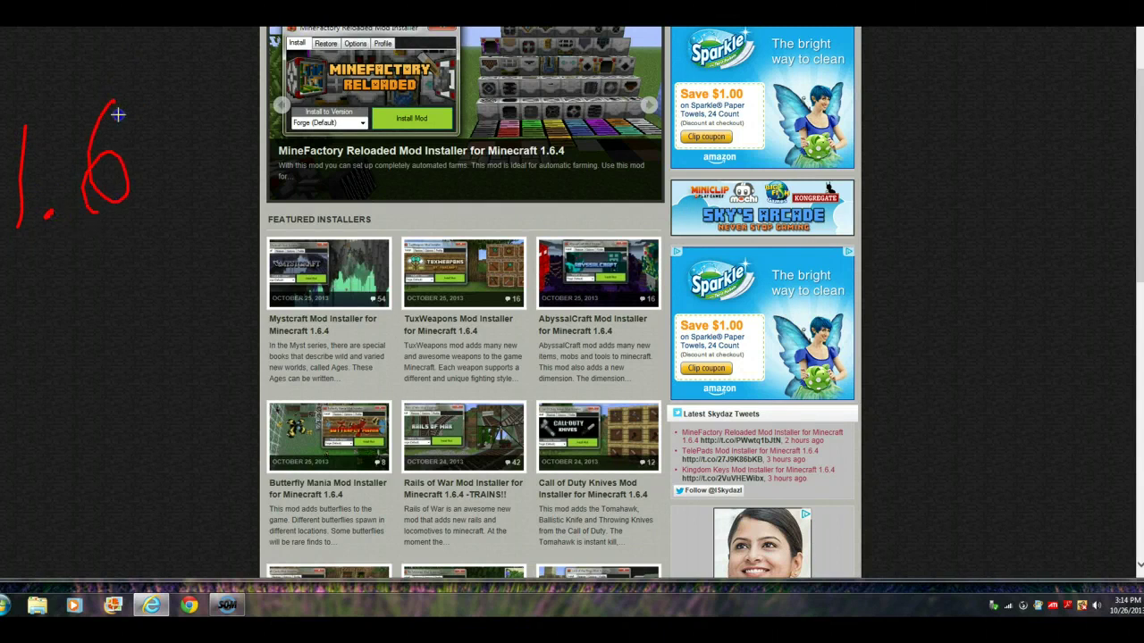
pyautogui.moveTo(157, 199); pyautogui.dragTo(166, 166)
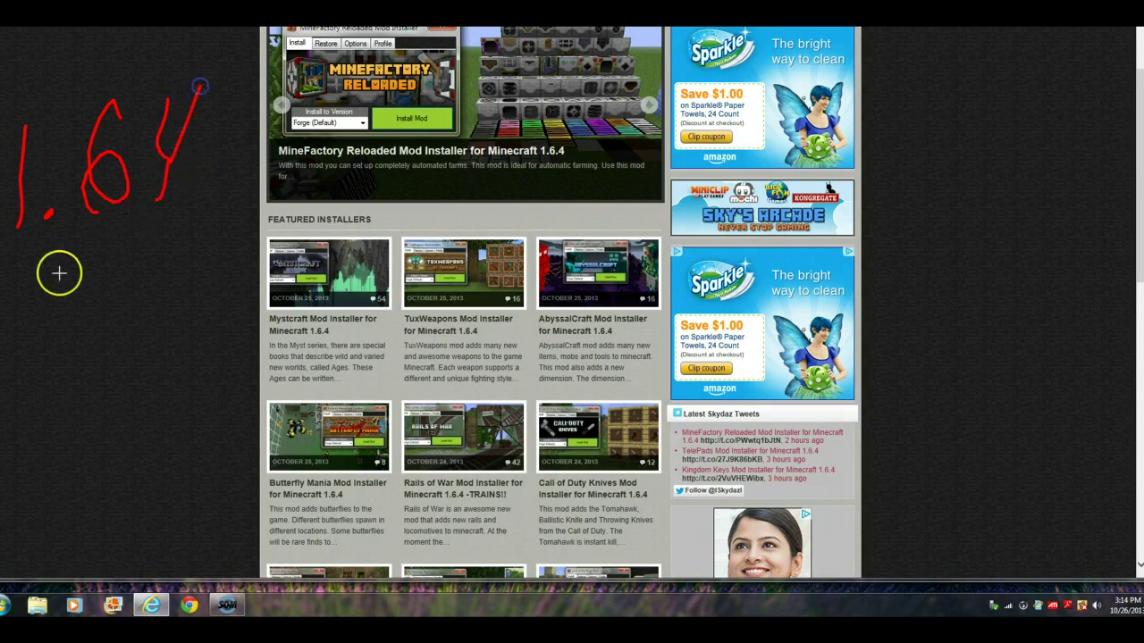
pyautogui.moveTo(44, 277); pyautogui.dragTo(44, 298)
pyautogui.moveTo(96, 323); pyautogui.dragTo(108, 273)
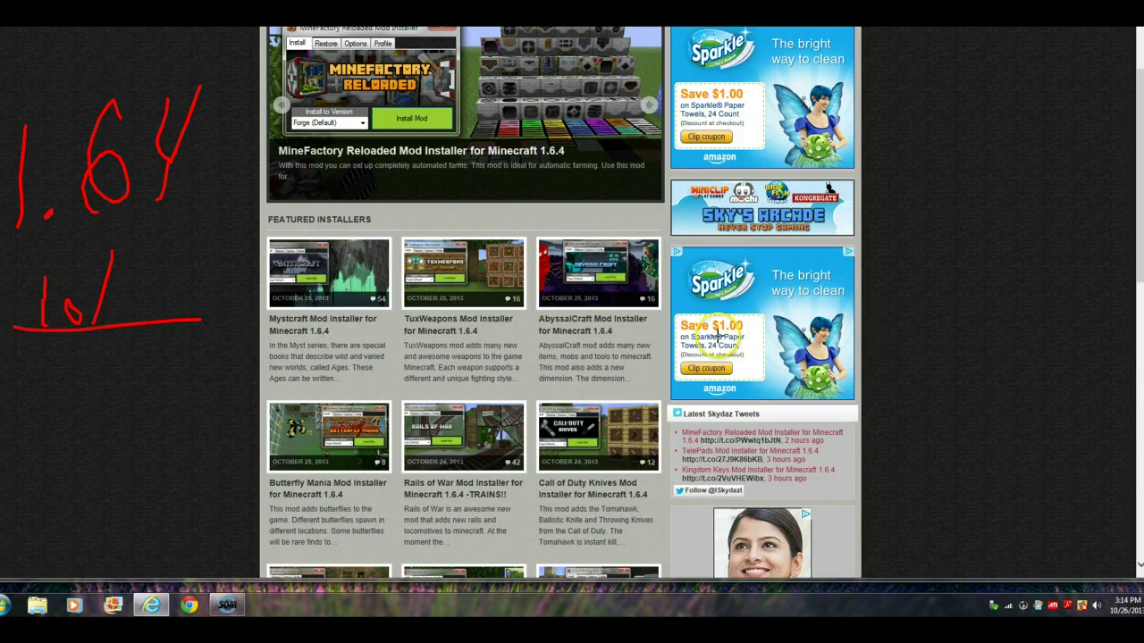
pyautogui.press('Escape')
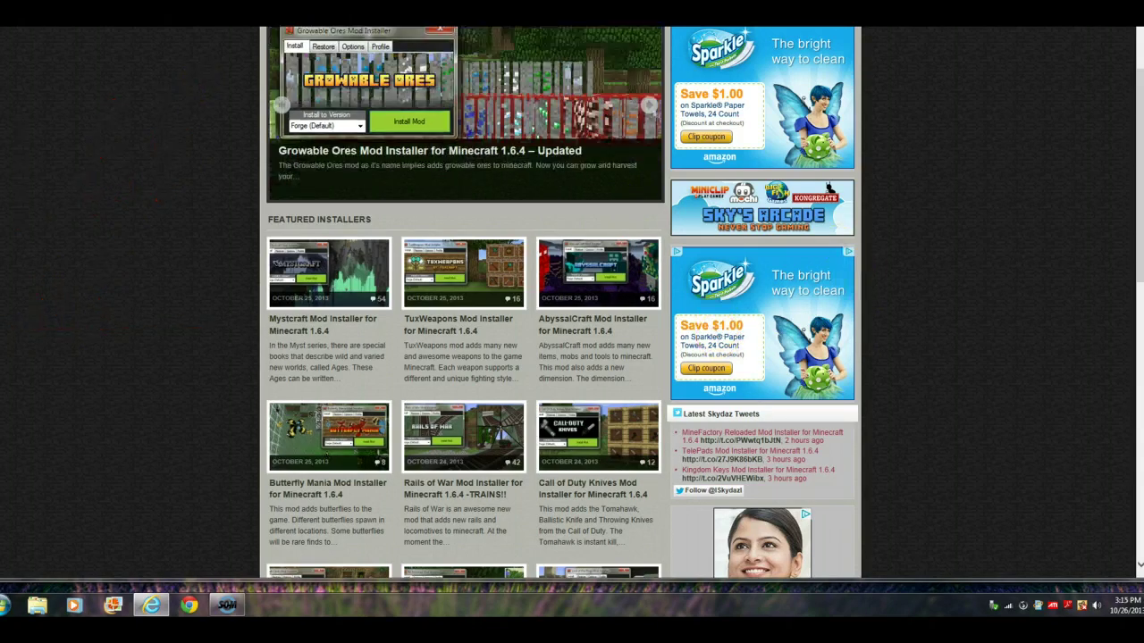
# Open the TuxWeapons Mod Installer for Minecraft 1.6.4 page, then download and open the installer's .zip from its direct link
pyautogui.scroll(-3, 467, 174)
pyautogui.scroll(4, 536, 192)
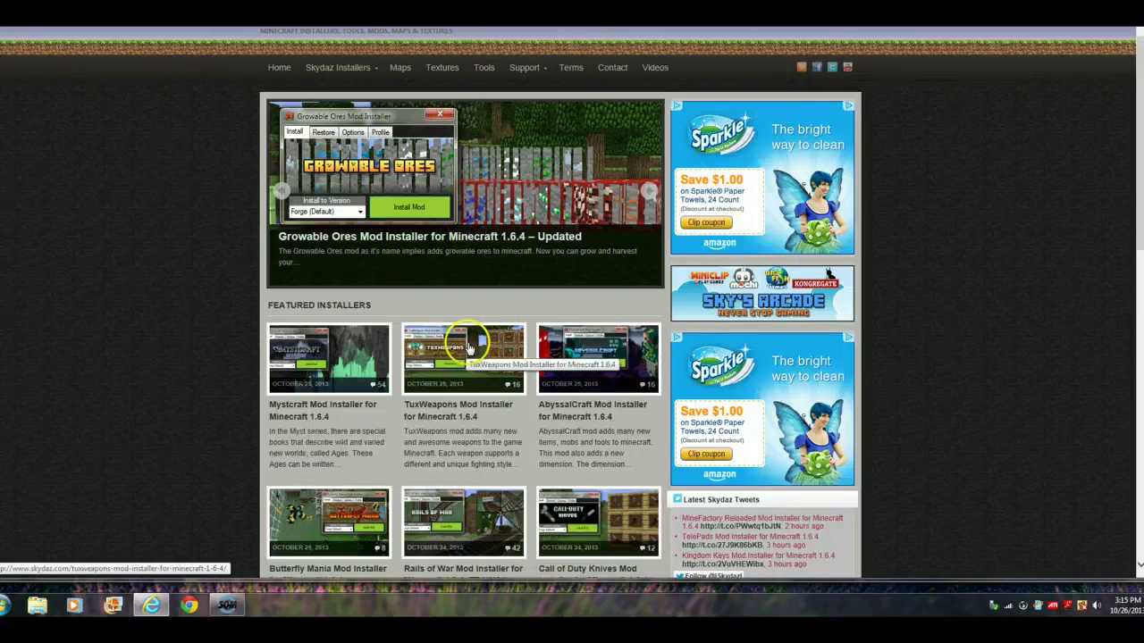
pyautogui.click(468, 347)
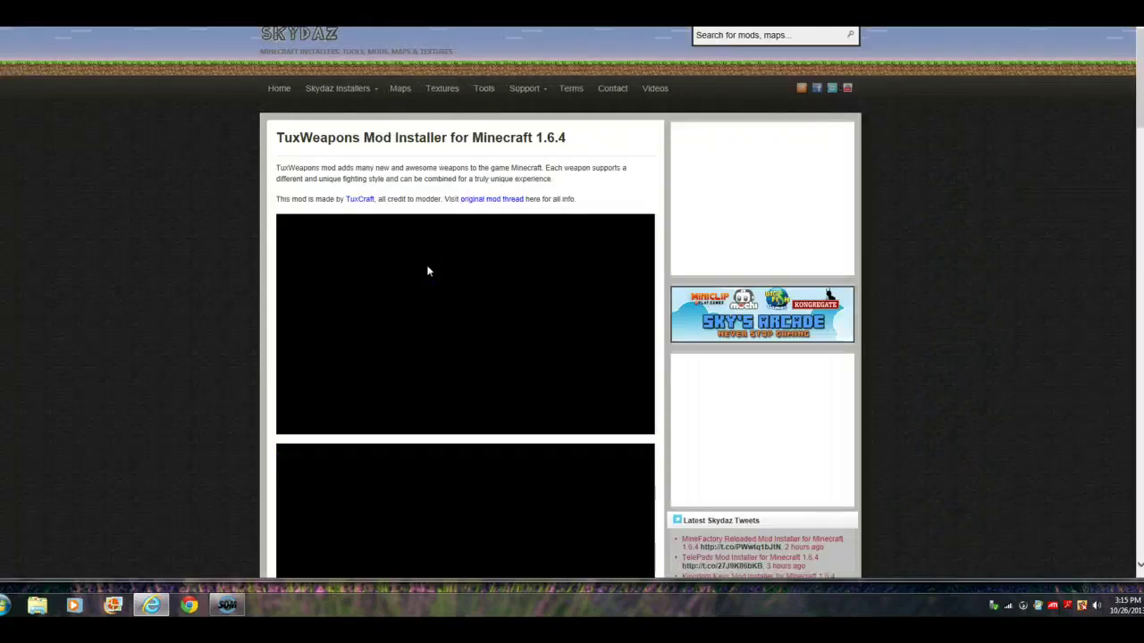
pyautogui.scroll(-7, 402, 225)
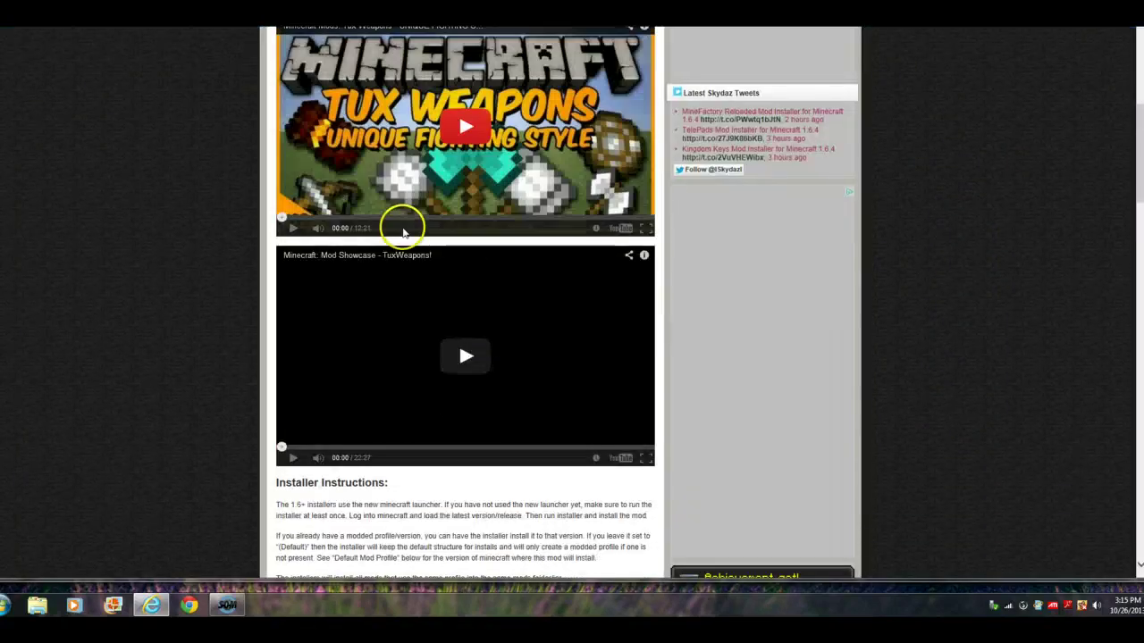
pyautogui.scroll(-1, 523, 275)
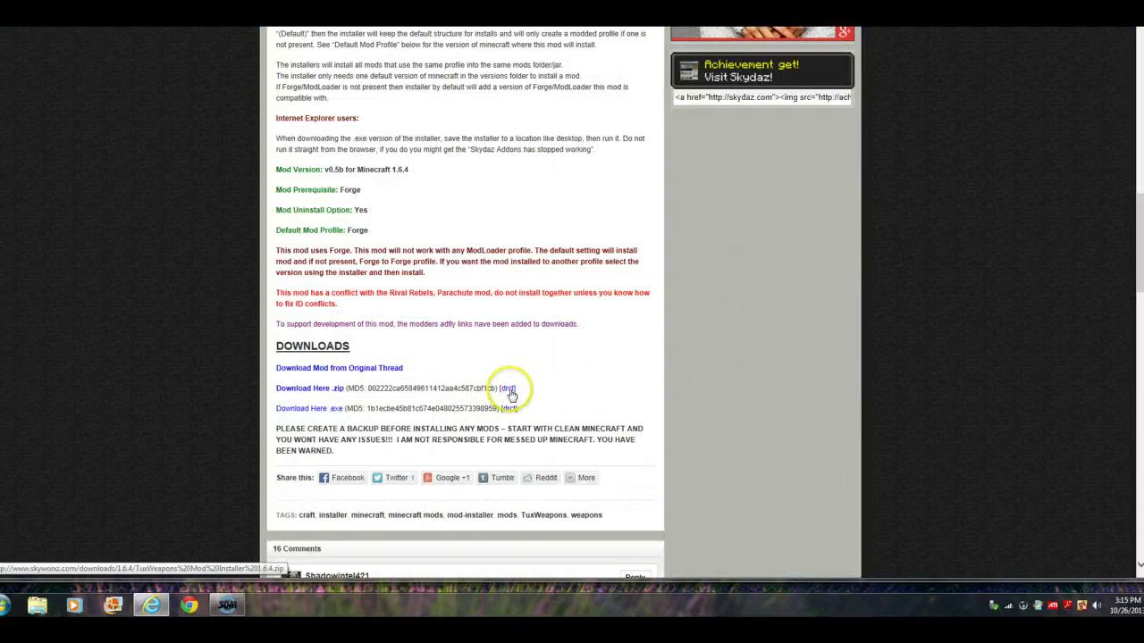
pyautogui.click(518, 263)
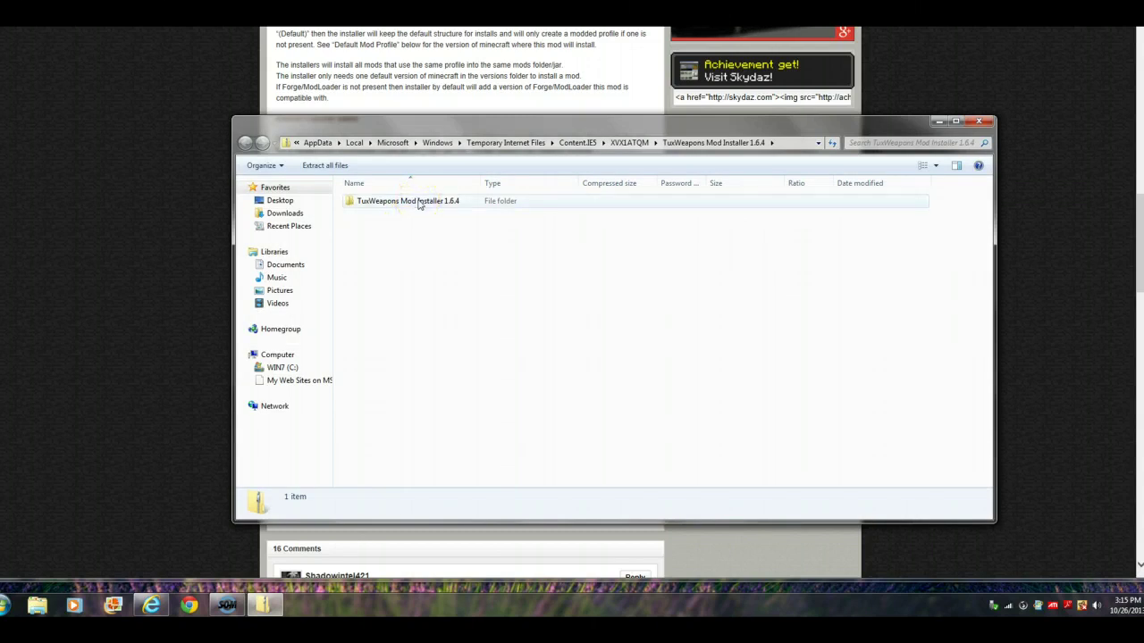
# Extract all files of the TuxWeapons Mod Installer 1.6.4 archive to the suggested Documents folder, showing the extracted files when complete
pyautogui.click(419, 204)
pyautogui.doubleClick(419, 204)
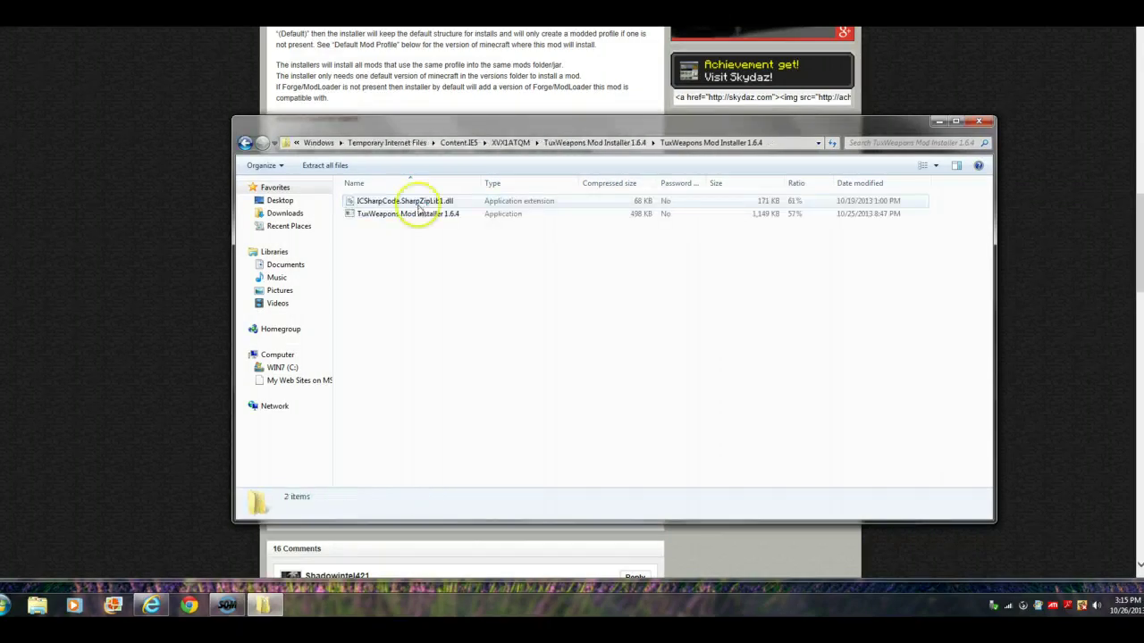
pyautogui.doubleClick(423, 216)
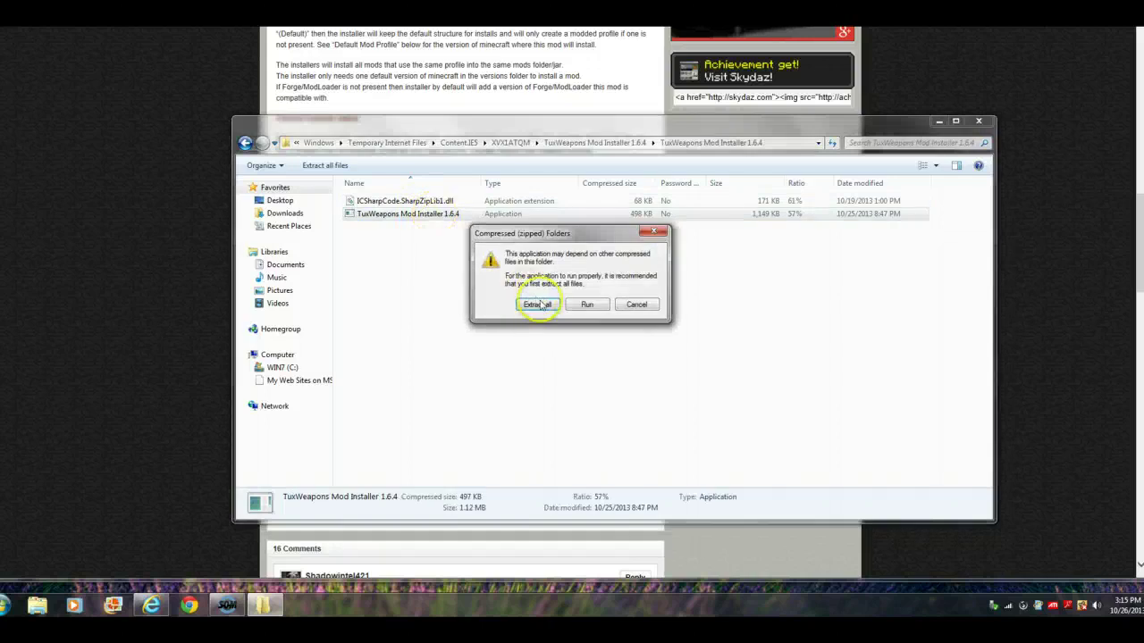
pyautogui.click(540, 305)
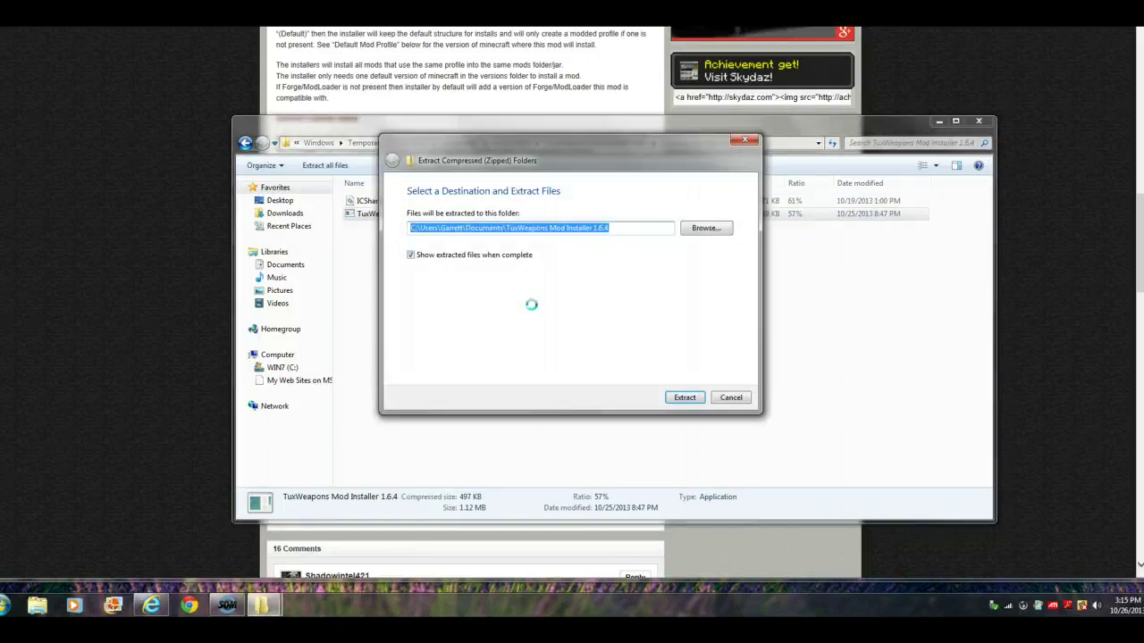
pyautogui.click(684, 397)
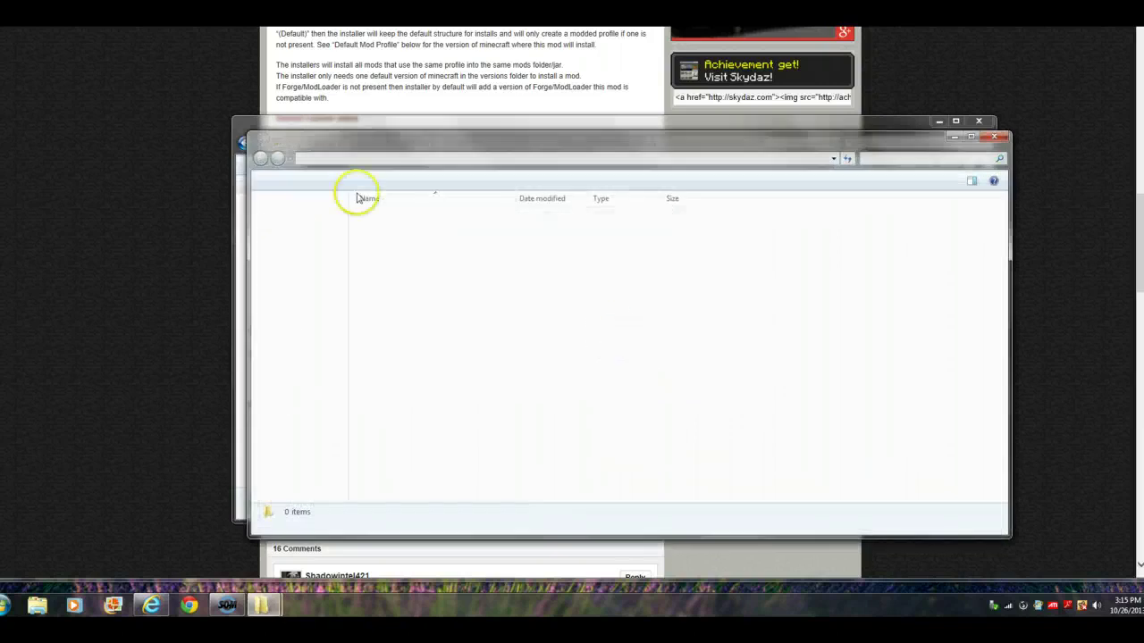
# Open the extracted TuxWeapons Mod Installer 1.6.4 folder and run the installer application, allowing it past the security warning
pyautogui.click(393, 225)
pyautogui.doubleClick(393, 226)
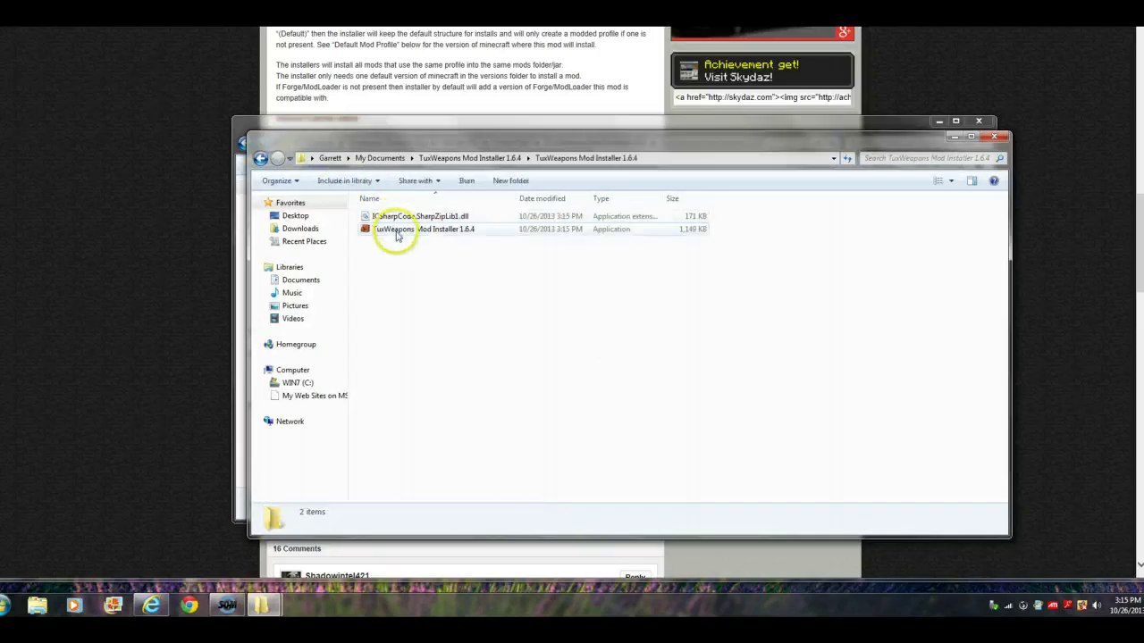
pyautogui.doubleClick(396, 229)
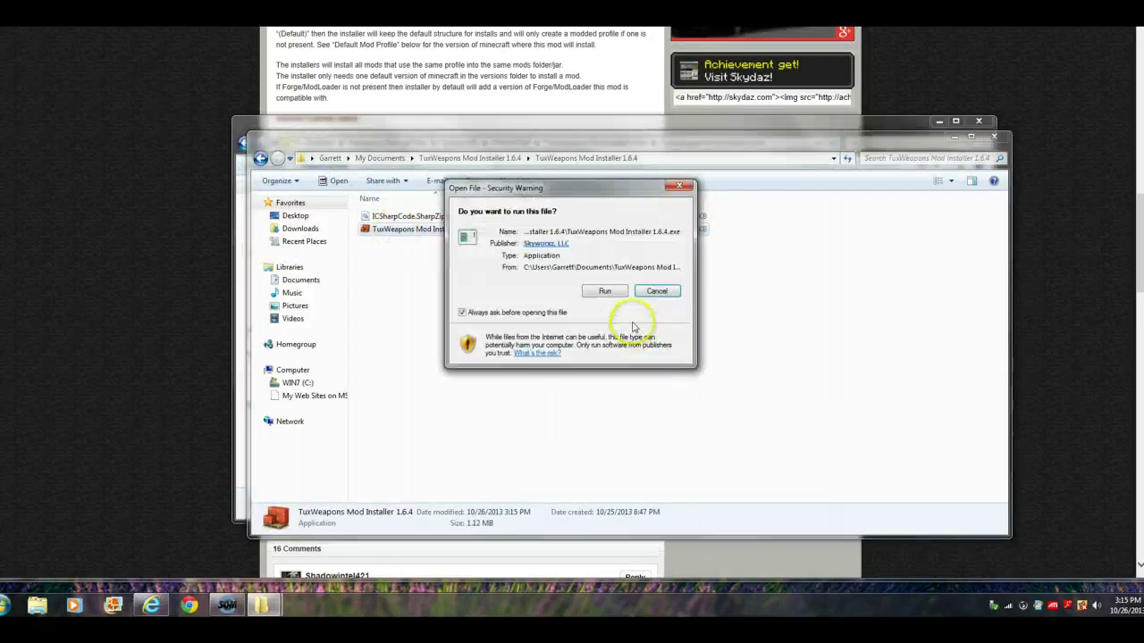
pyautogui.click(608, 292)
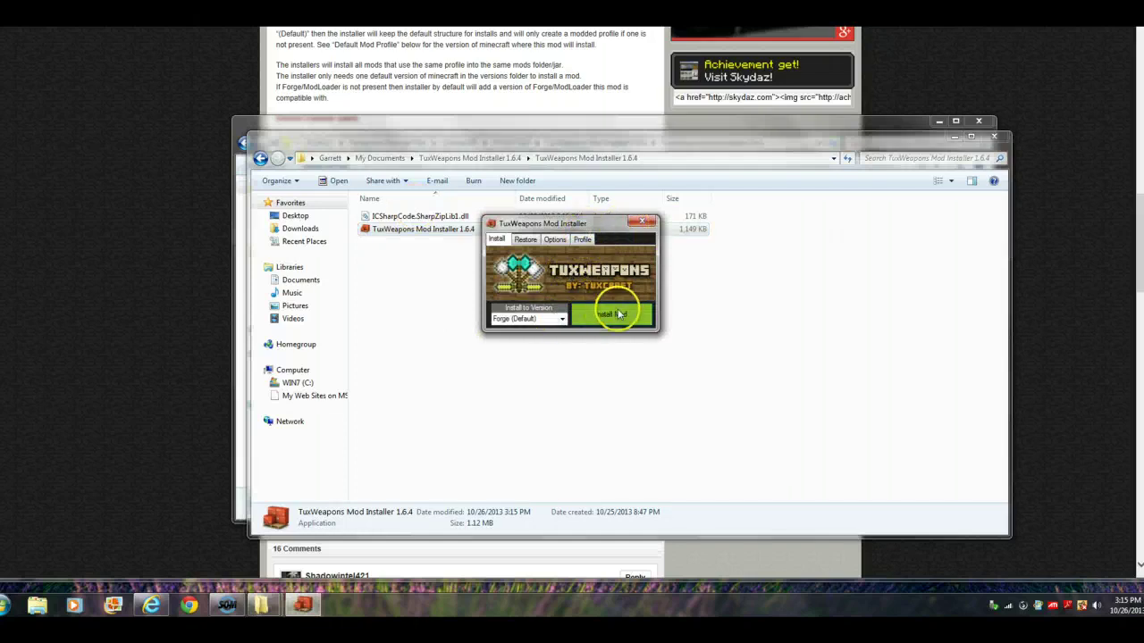
# Install the TuxWeapons mod to Forge (Default) without backing up Minecraft, and close the installer and folder windows
pyautogui.click(616, 316)
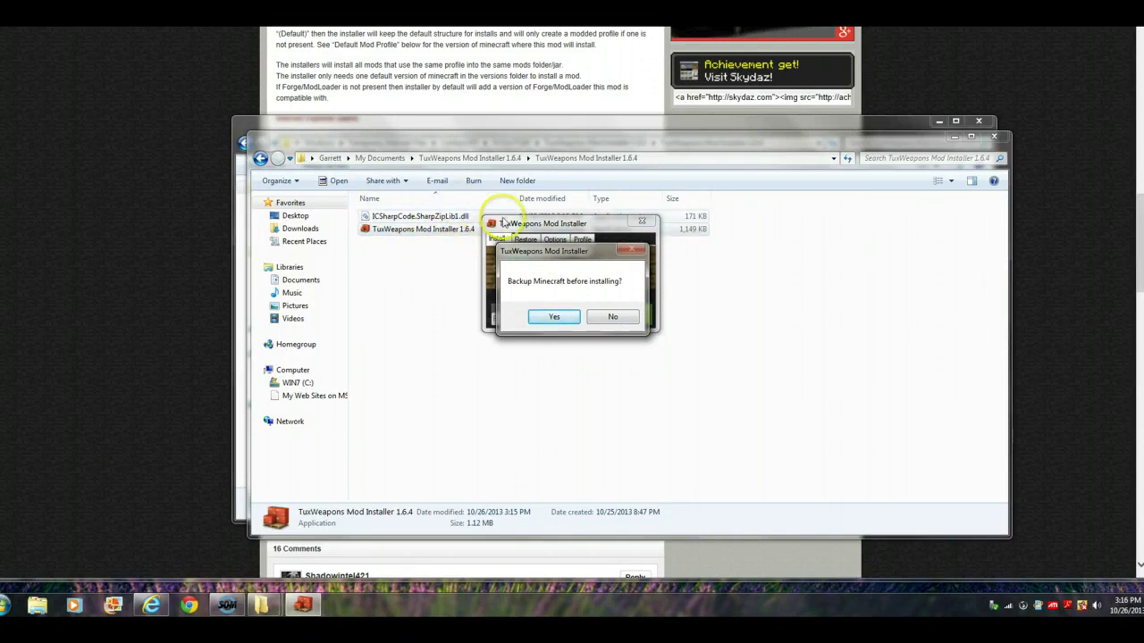
pyautogui.click(613, 318)
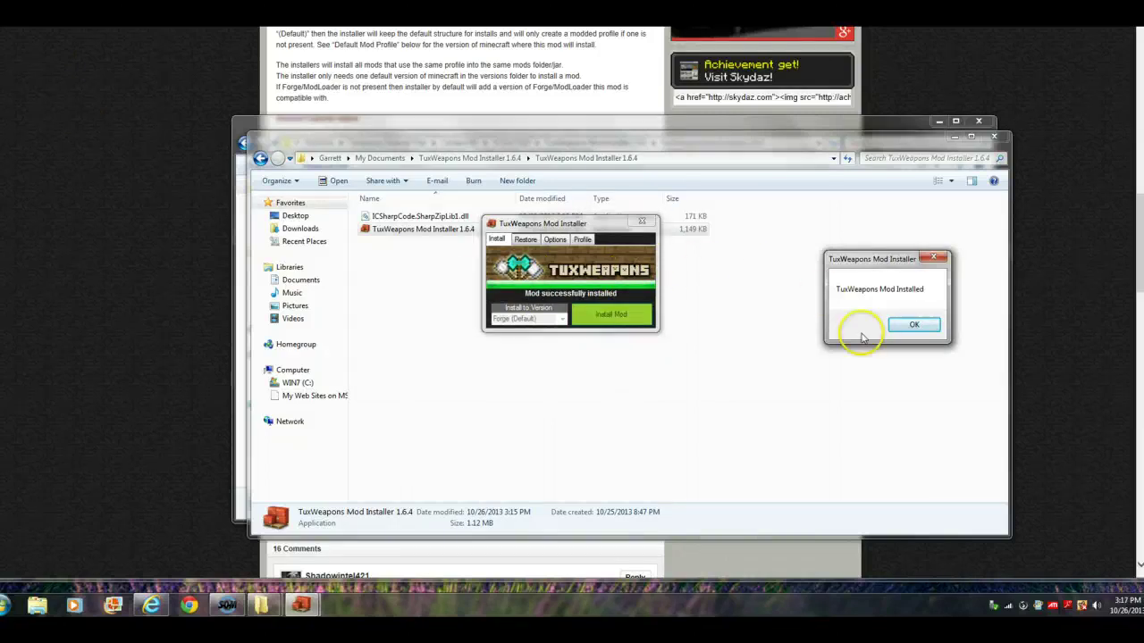
pyautogui.click(920, 327)
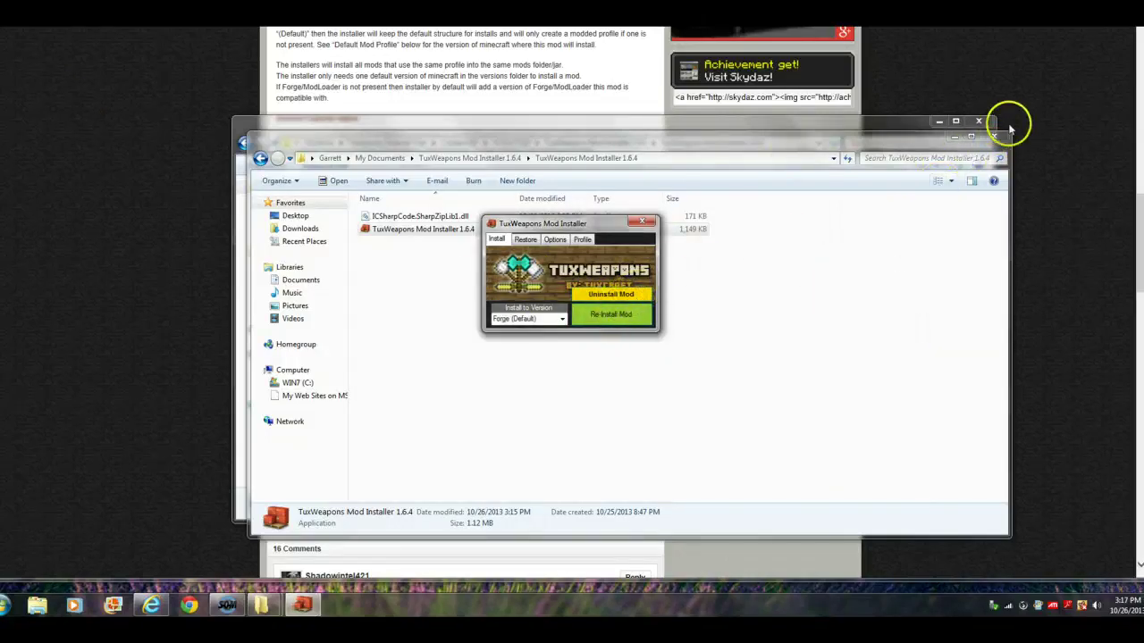
pyautogui.click(994, 134)
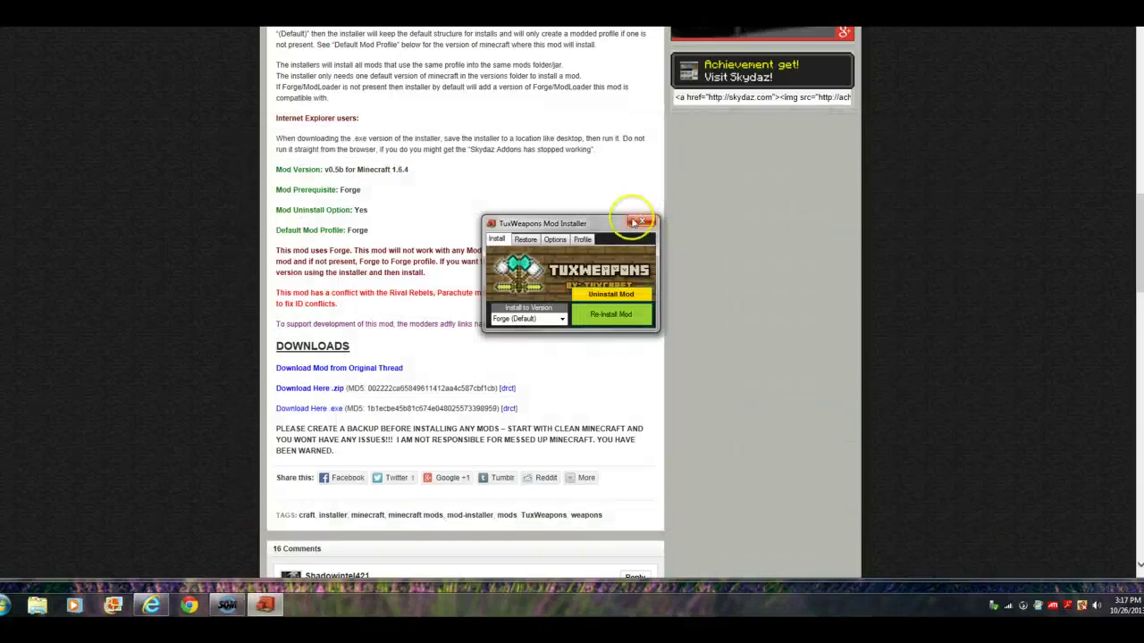
pyautogui.click(641, 221)
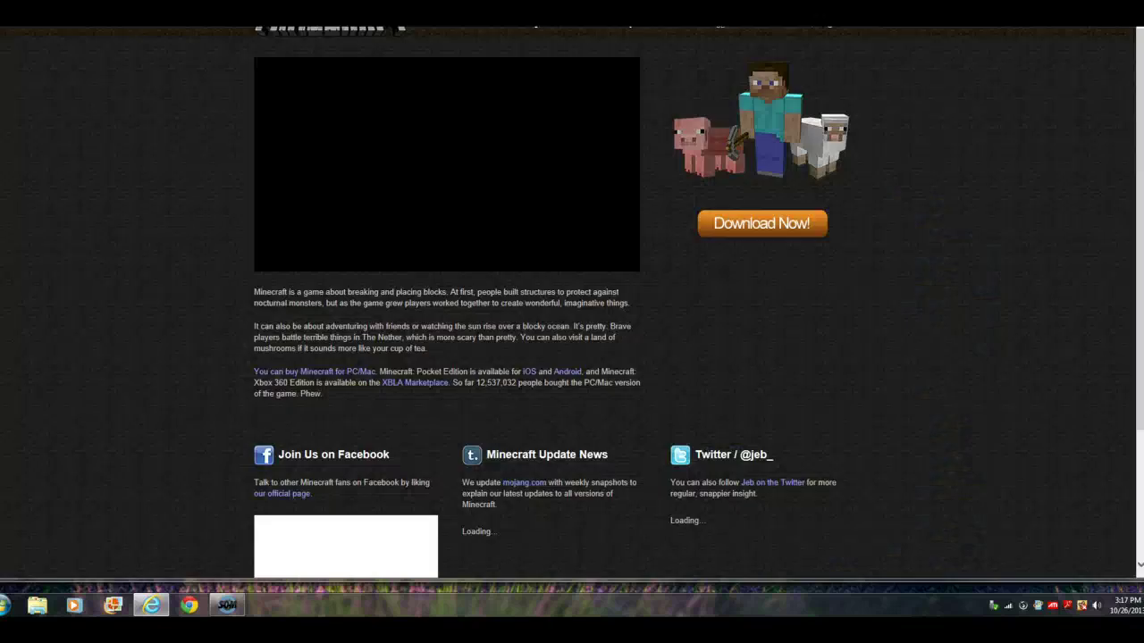
# Download Minecraft.exe for Windows from the Minecraft website's download page and run it directly
pyautogui.click(776, 225)
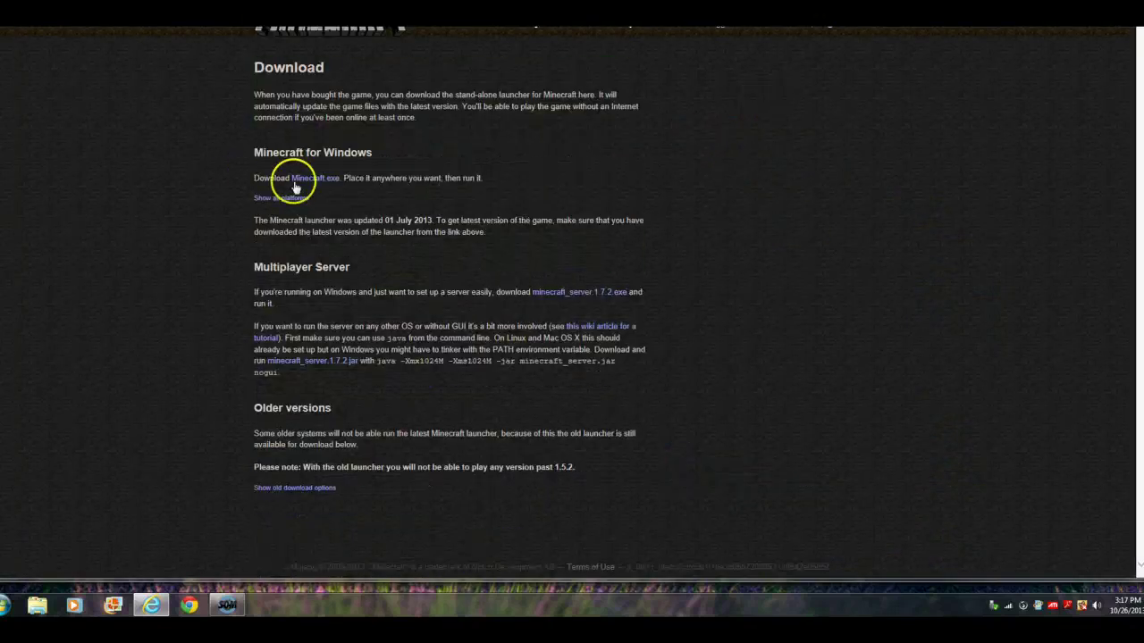
pyautogui.click(295, 181)
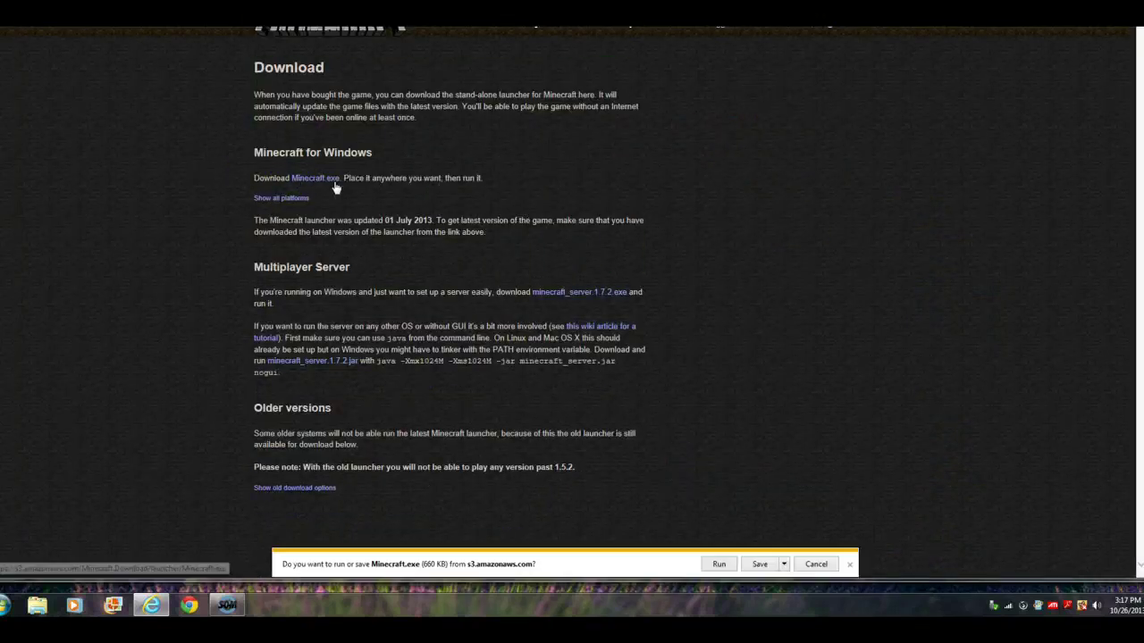
pyautogui.click(718, 565)
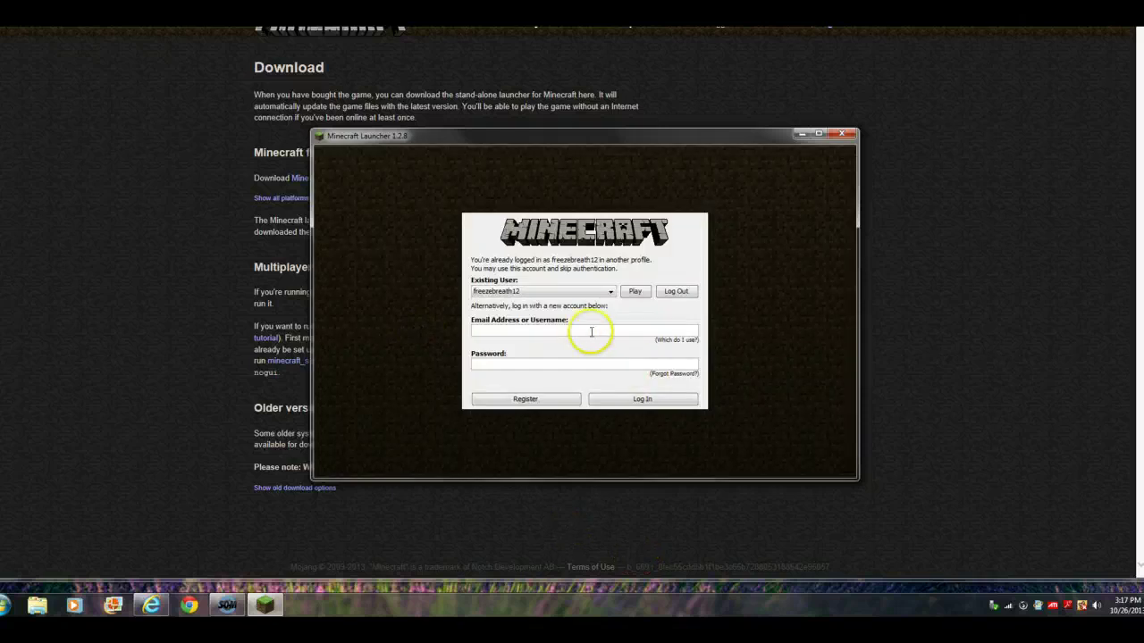
# Log in to the Minecraft launcher and start the game with the Forge profile
pyautogui.click(575, 327)
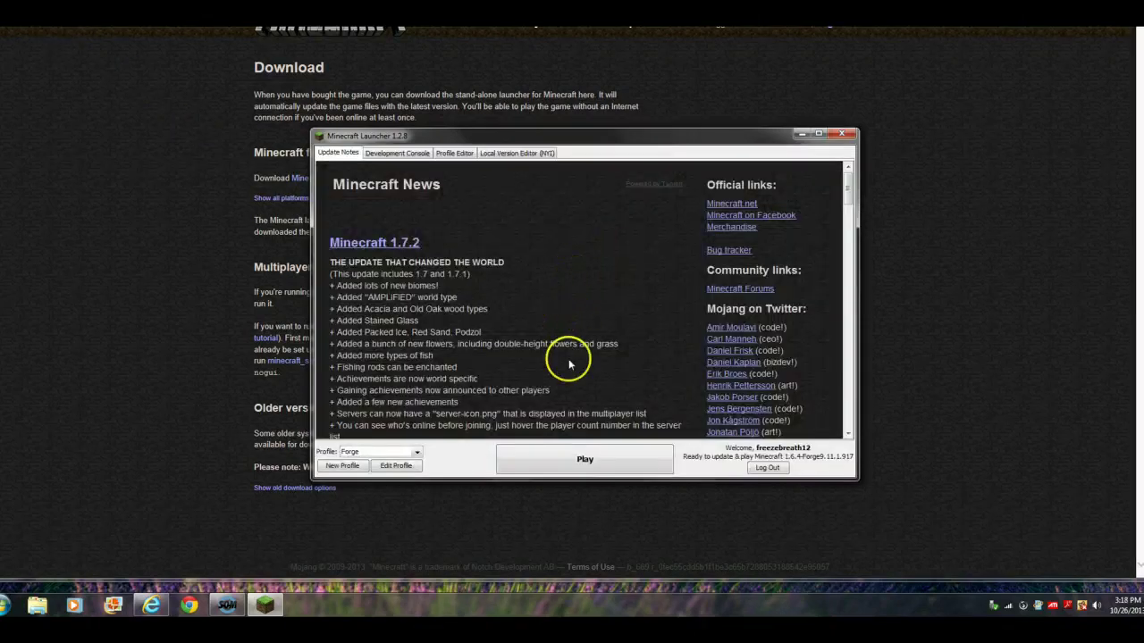
pyautogui.click(560, 461)
pyautogui.scroll(-10, 475, 299)
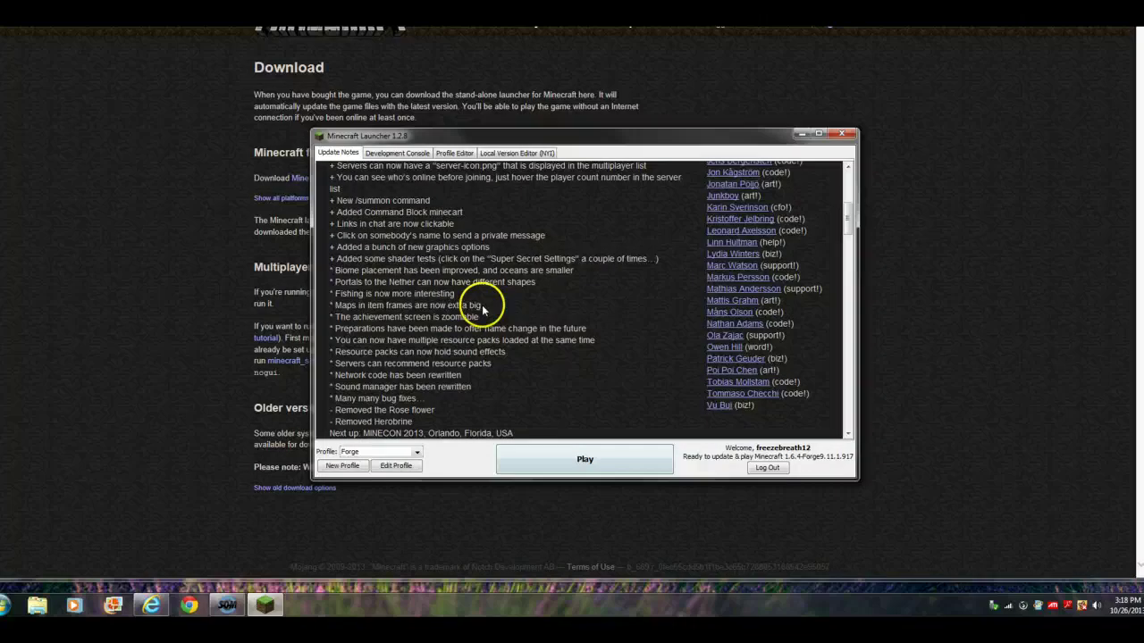
pyautogui.scroll(10, 482, 310)
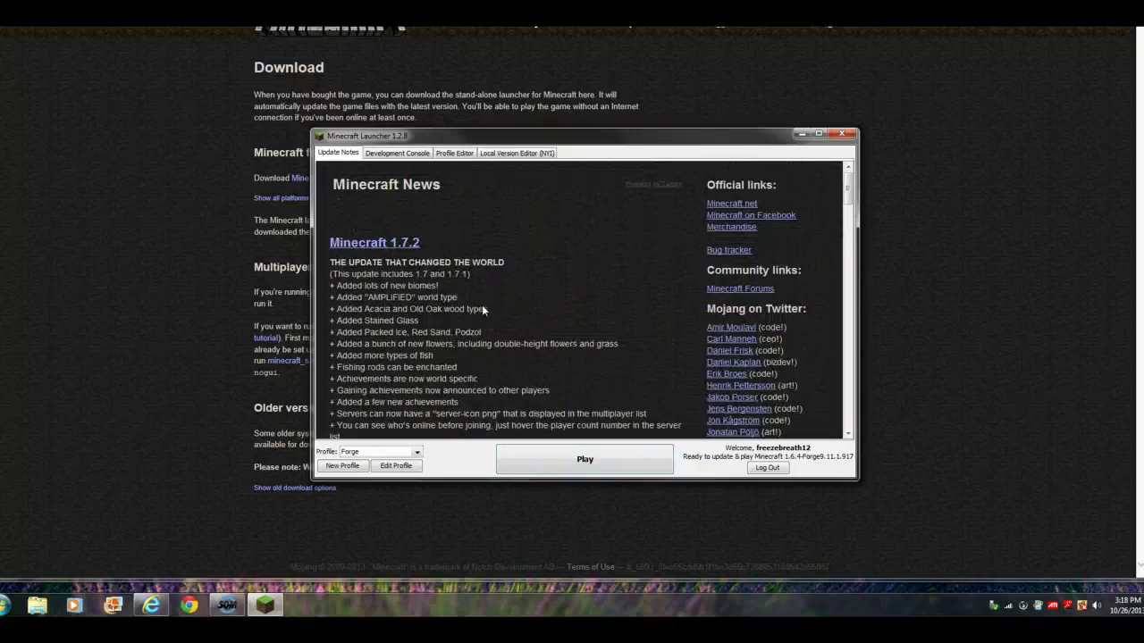
pyautogui.click(482, 322)
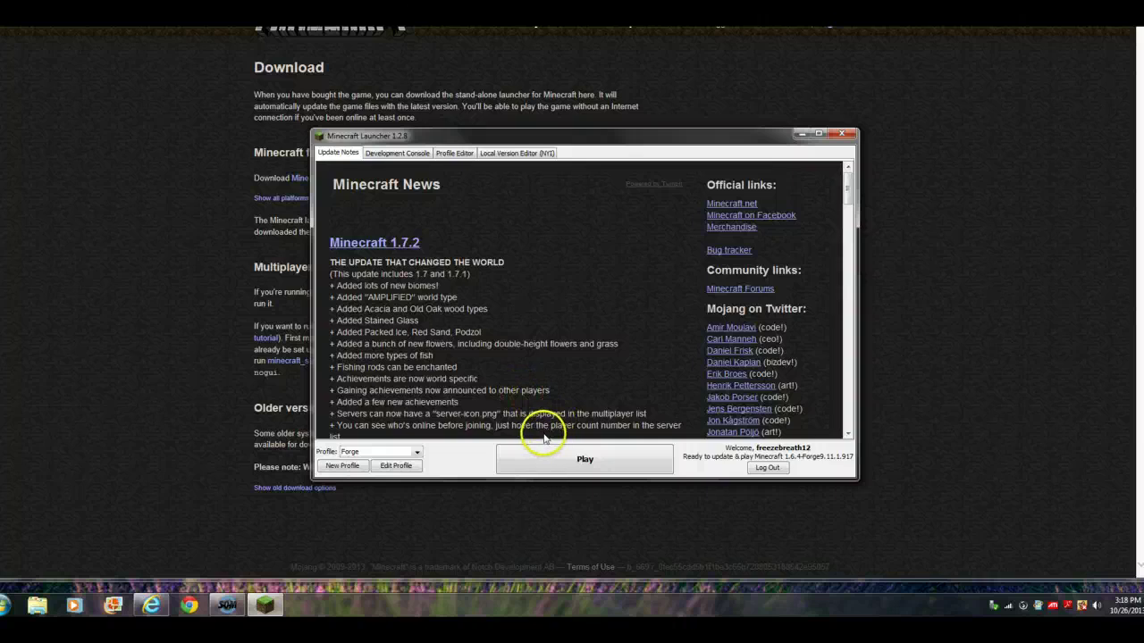
pyautogui.click(589, 461)
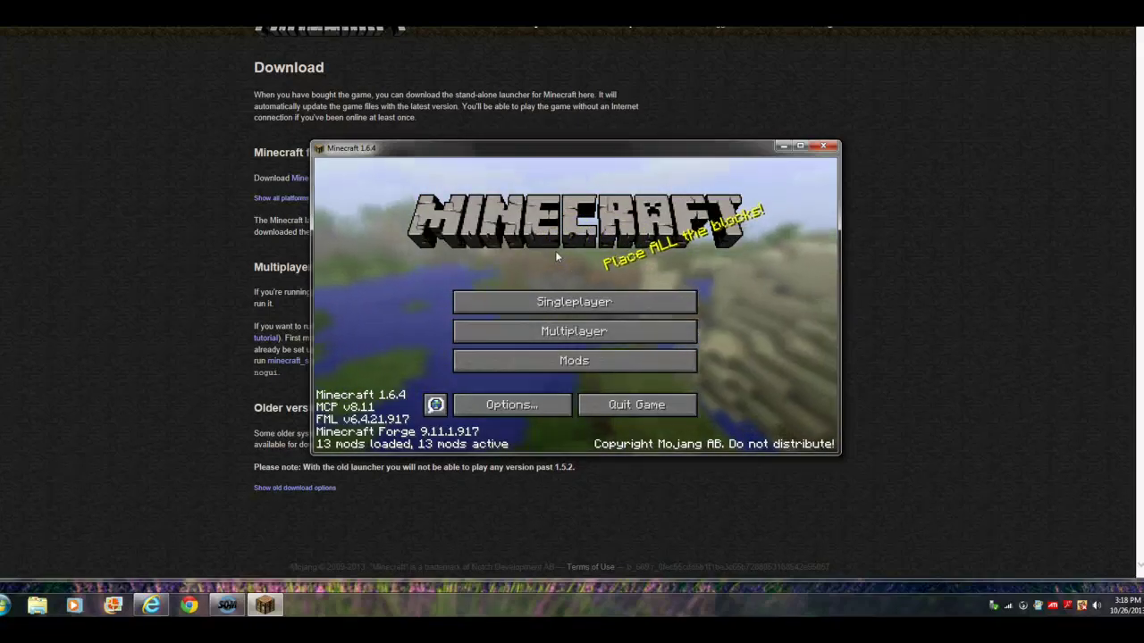
# Maximize the Minecraft window and resume play in the village world from the game menu
pyautogui.click(799, 144)
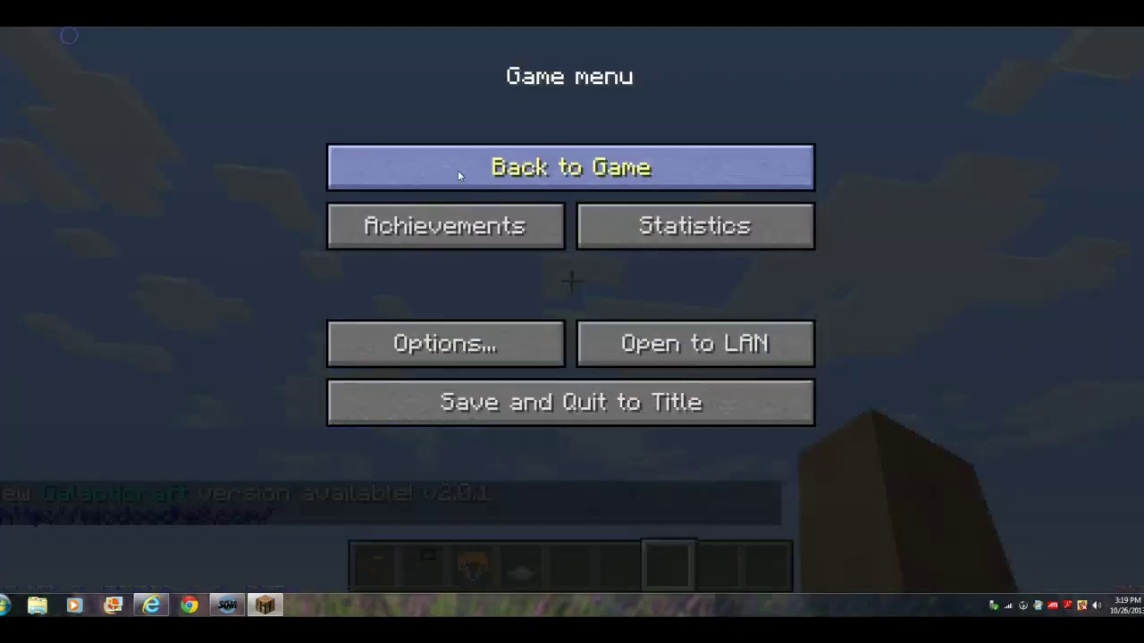
pyautogui.click(457, 170)
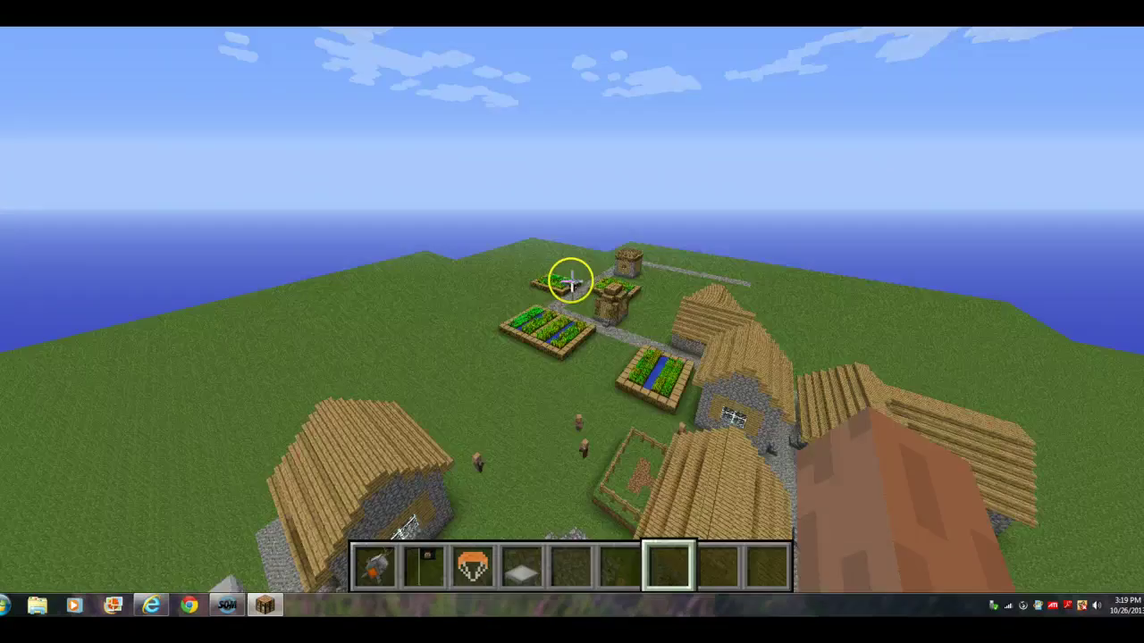
# Try to submit a bare "/" command in the game chat while moving above the village
pyautogui.press('w')
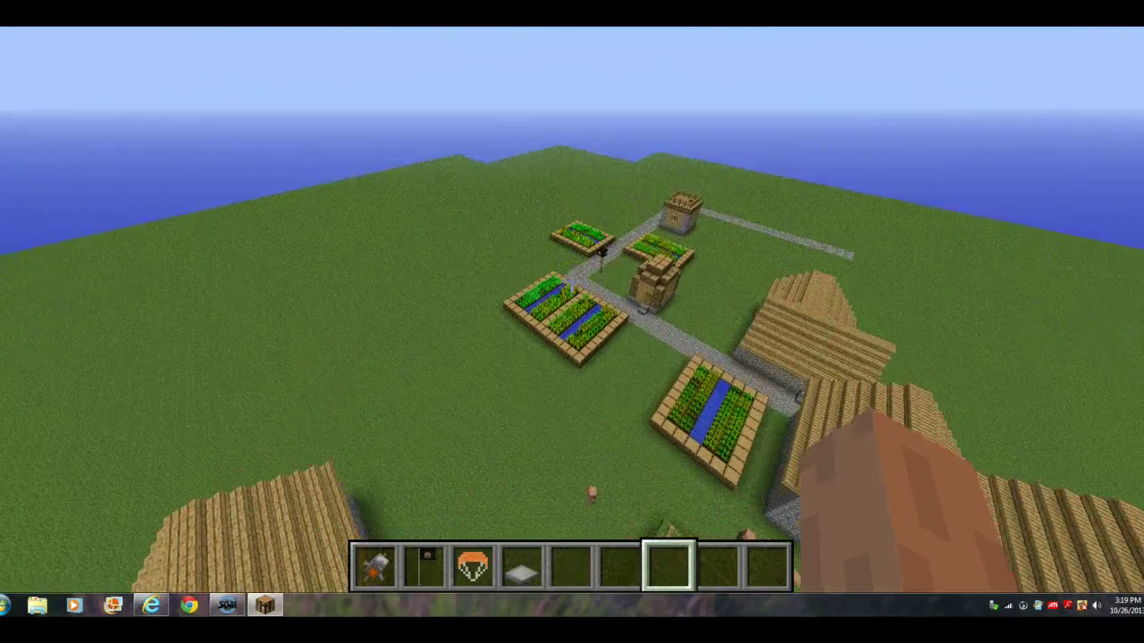
pyautogui.press('s')
pyautogui.write('t')
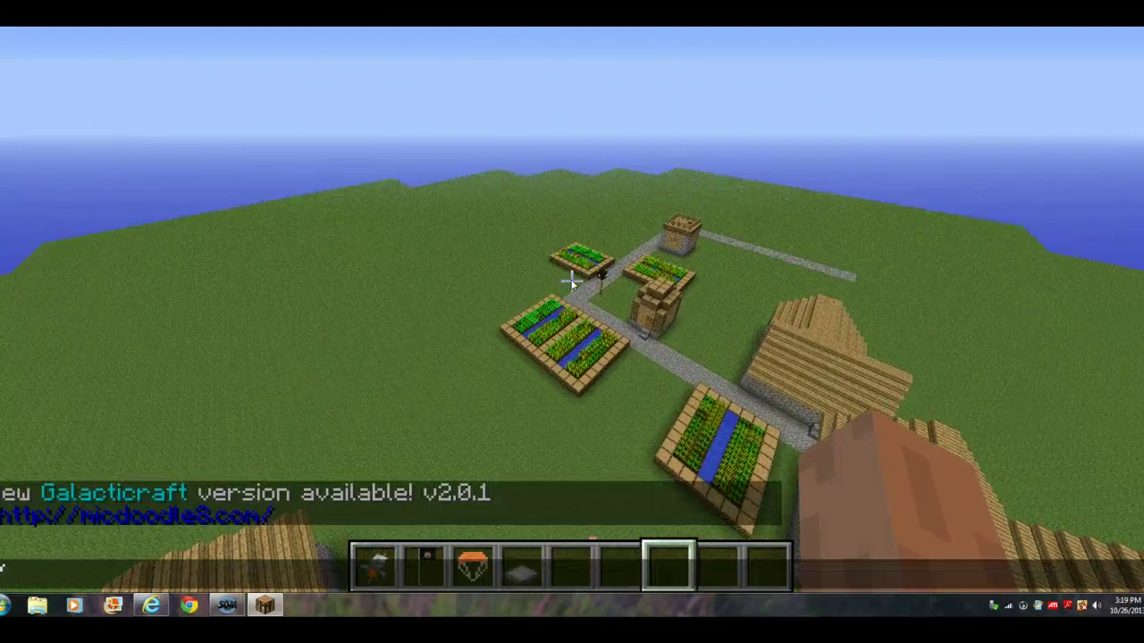
pyautogui.write('/')
pyautogui.press('Return')
pyautogui.press('w')
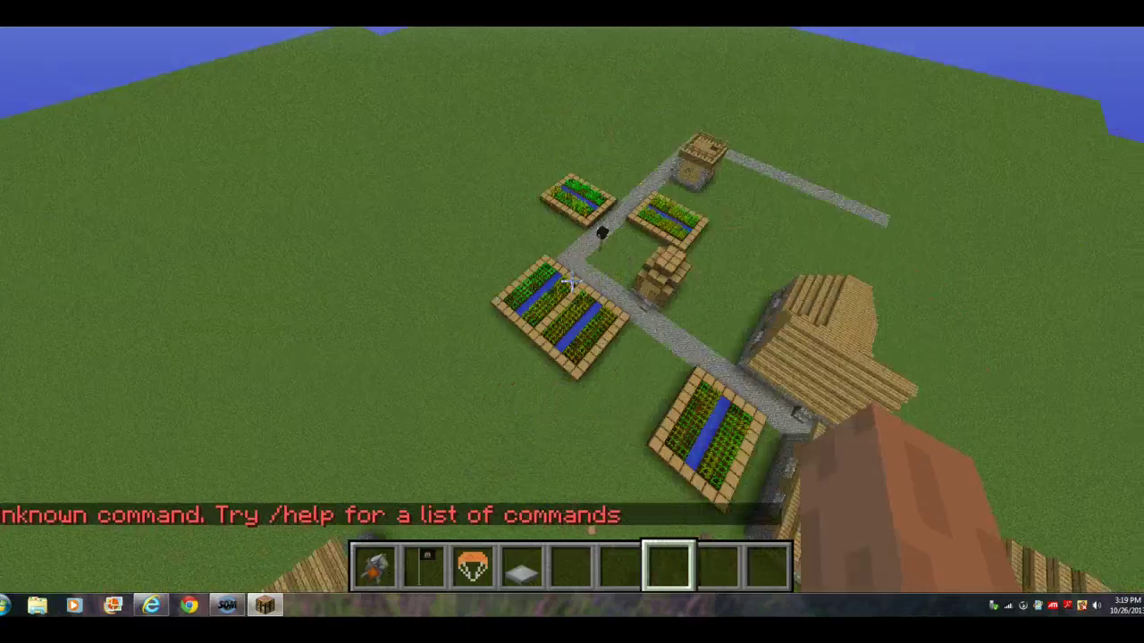
# Land beside the village farms and look through the creative inventory categories, including the Galacticraft ones, for the mod's weapons
pyautogui.press('shift')
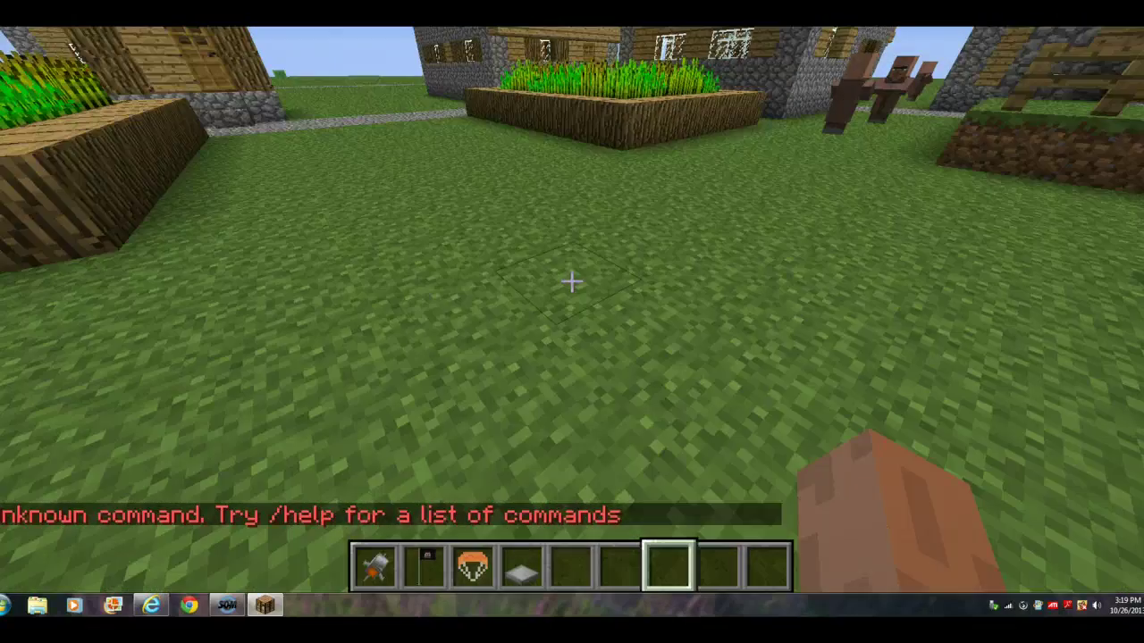
pyautogui.press('s')
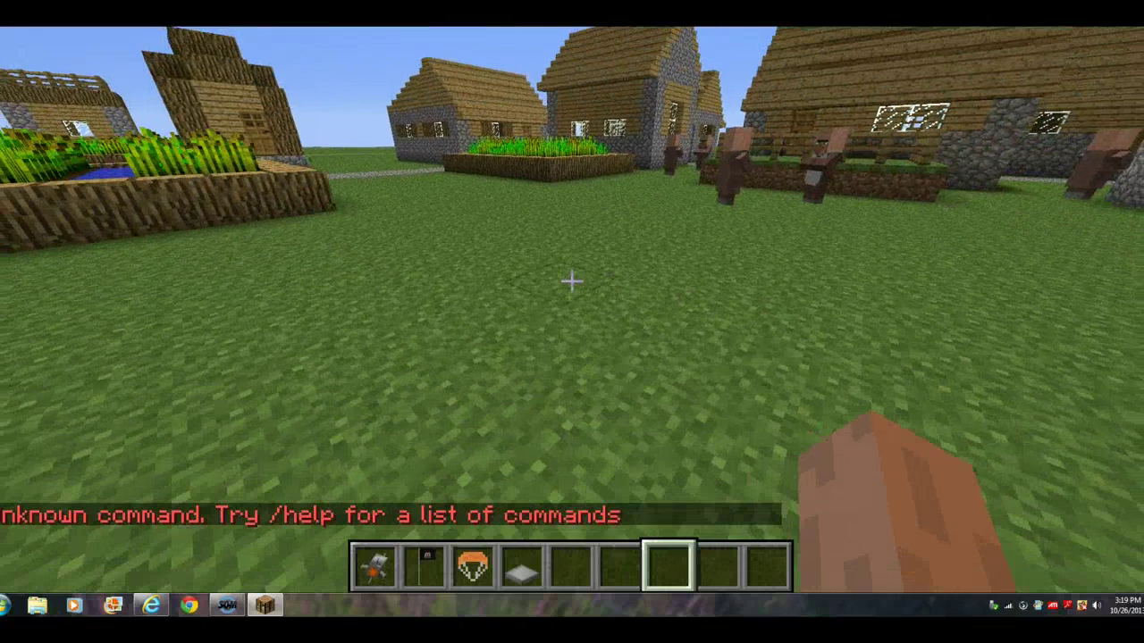
pyautogui.press('e')
pyautogui.click(433, 76)
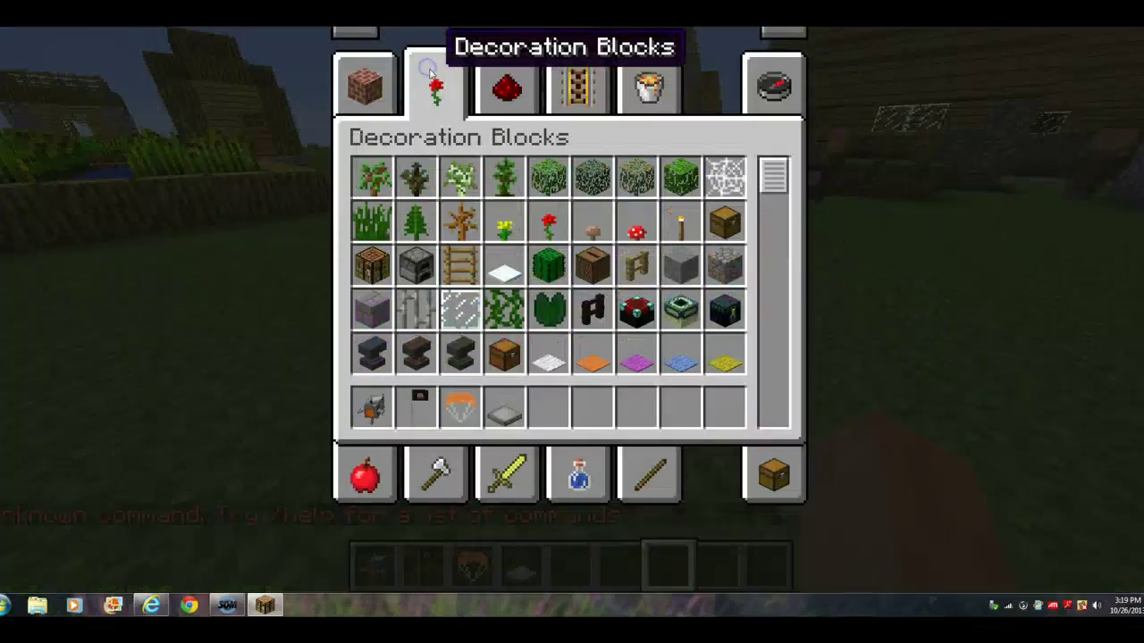
pyautogui.click(514, 89)
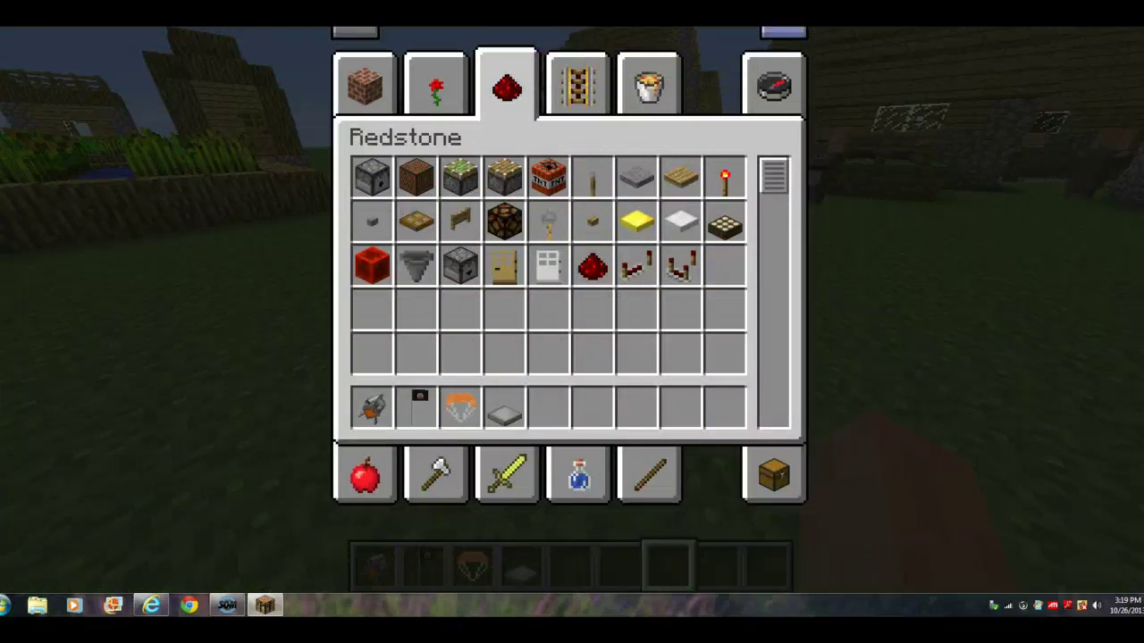
pyautogui.click(773, 33)
pyautogui.click(436, 85)
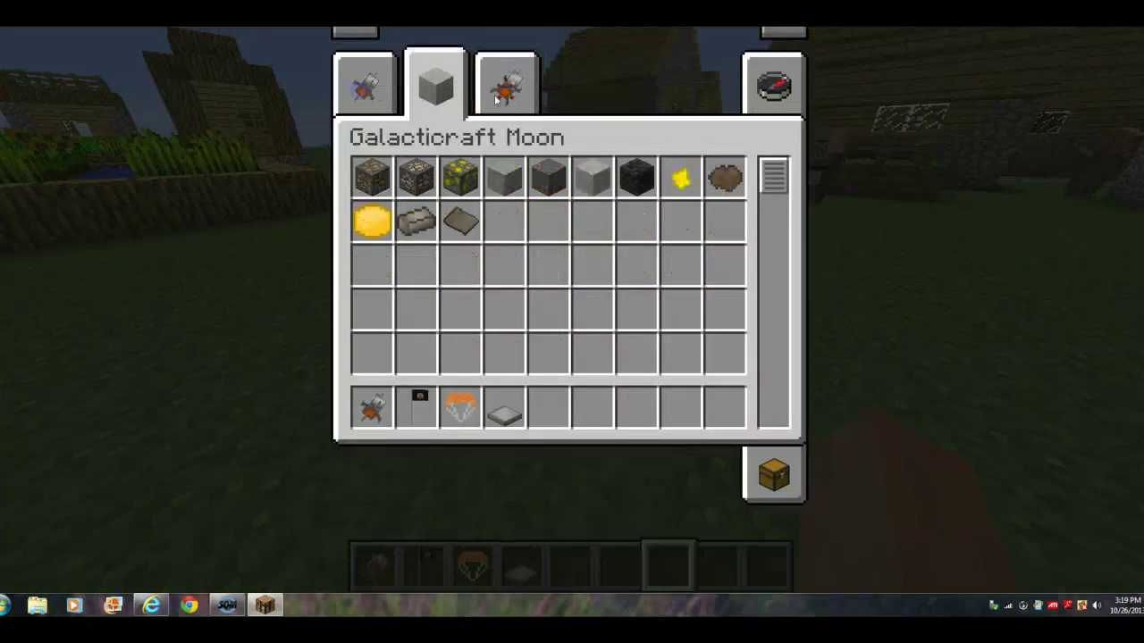
pyautogui.click(365, 85)
pyautogui.click(506, 86)
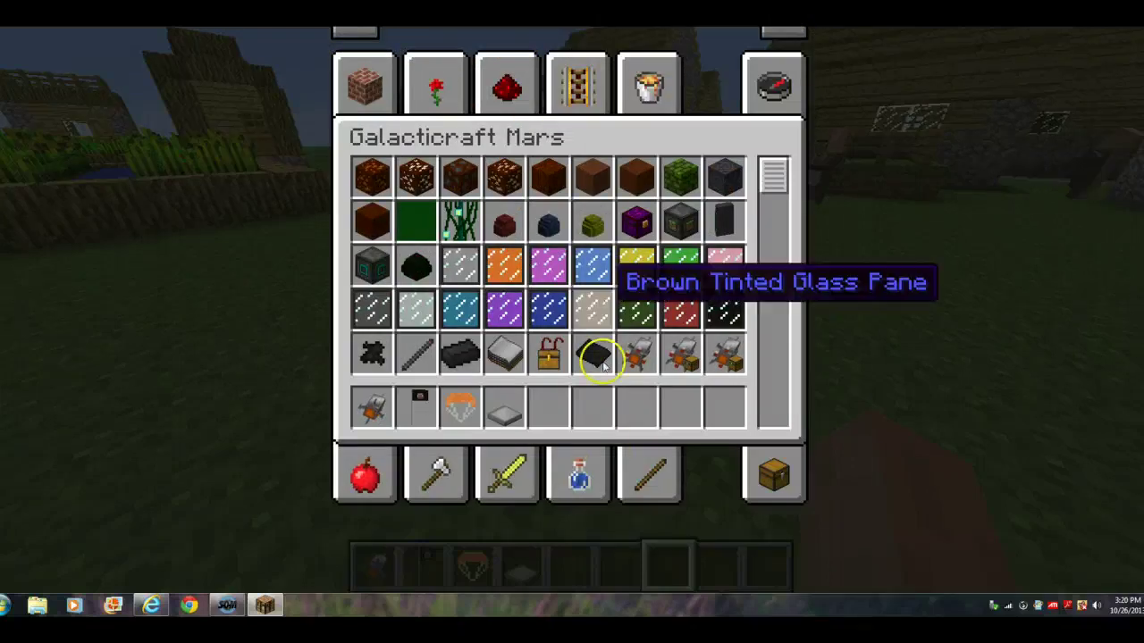
pyautogui.click(435, 85)
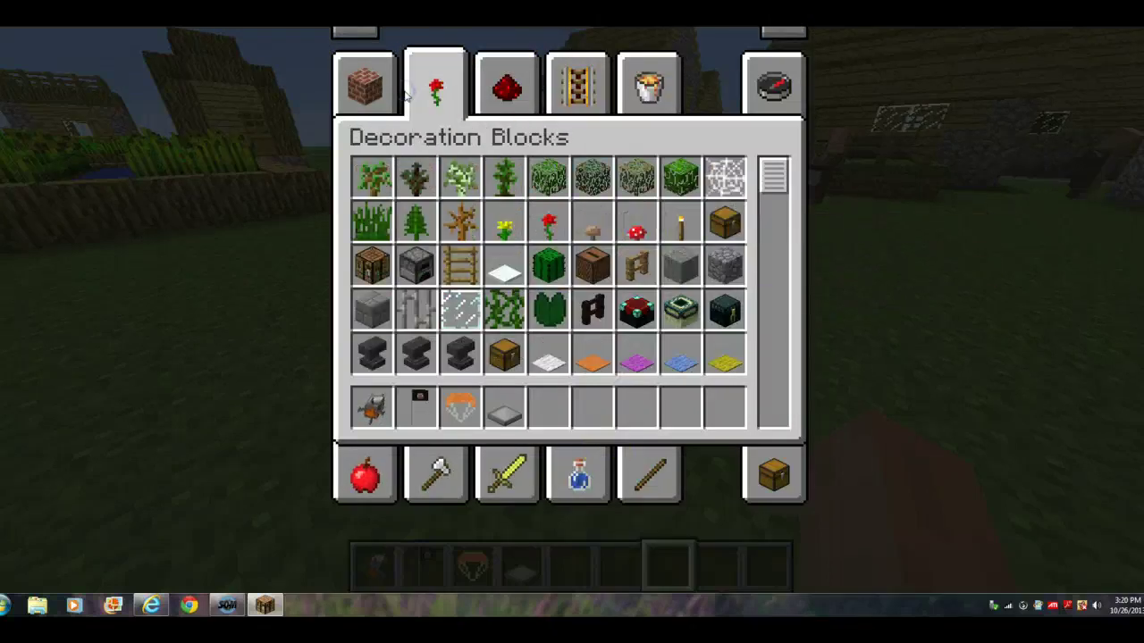
pyautogui.click(349, 86)
pyautogui.click(504, 85)
# Add the crossbow and the Iron Battleaxe from the Combat category to the hotbar and return to the game
pyautogui.click(506, 473)
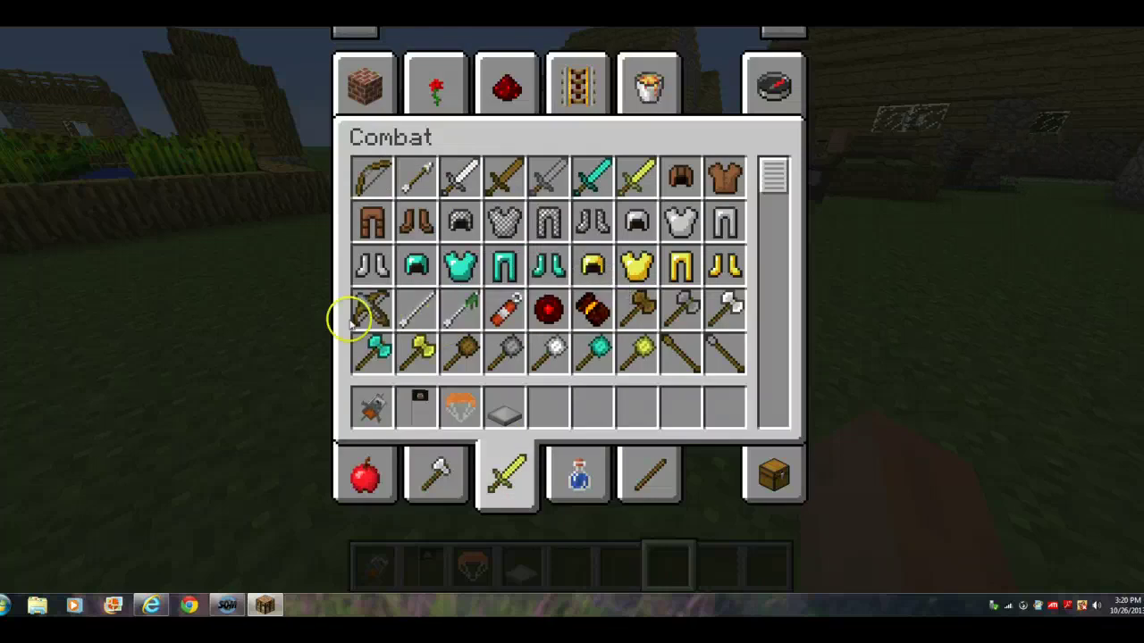
pyautogui.click(370, 309)
pyautogui.click(548, 407)
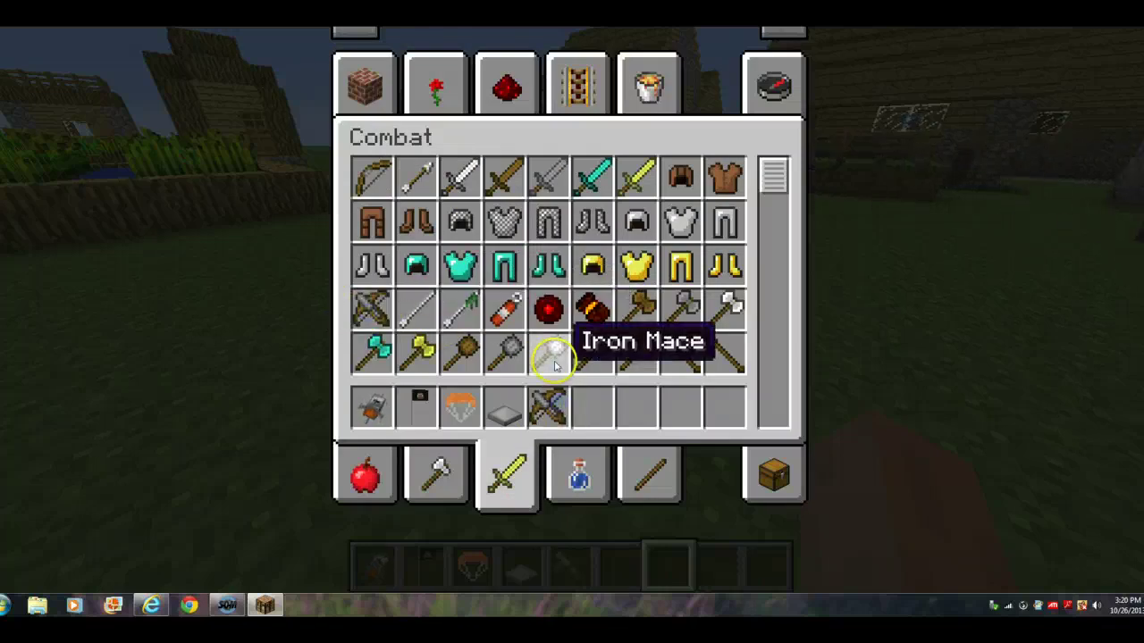
pyautogui.click(725, 308)
pyautogui.click(634, 406)
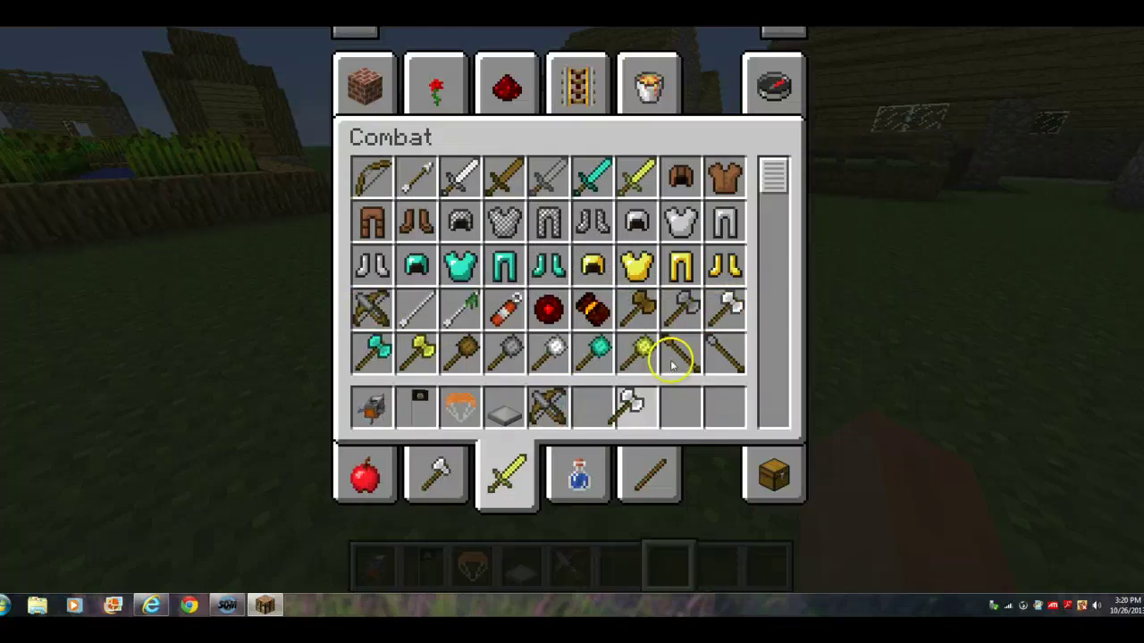
pyautogui.press('e')
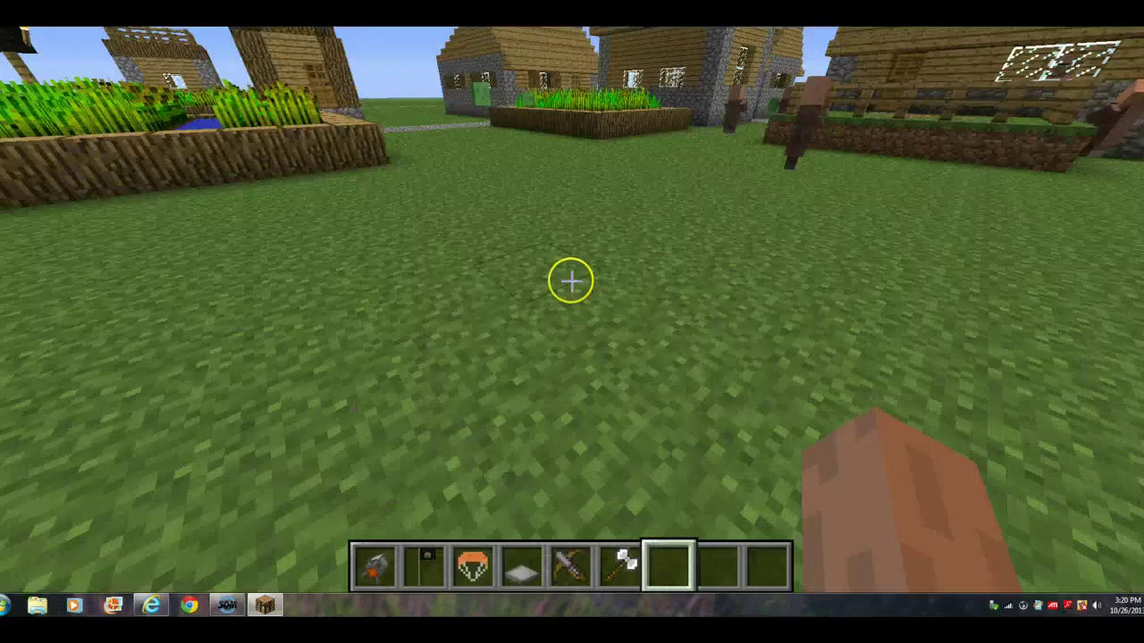
# Equip the crossbow and try firing it at the villager standing in front of the fenced house
pyautogui.scroll(2, 570, 281)
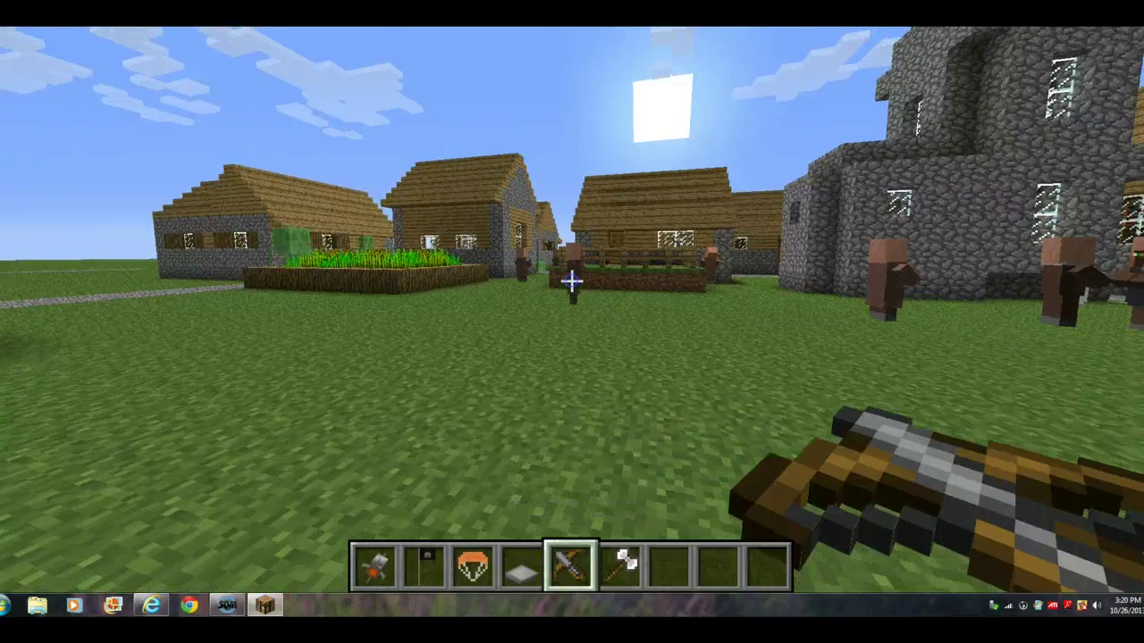
pyautogui.rightClick(570, 280)
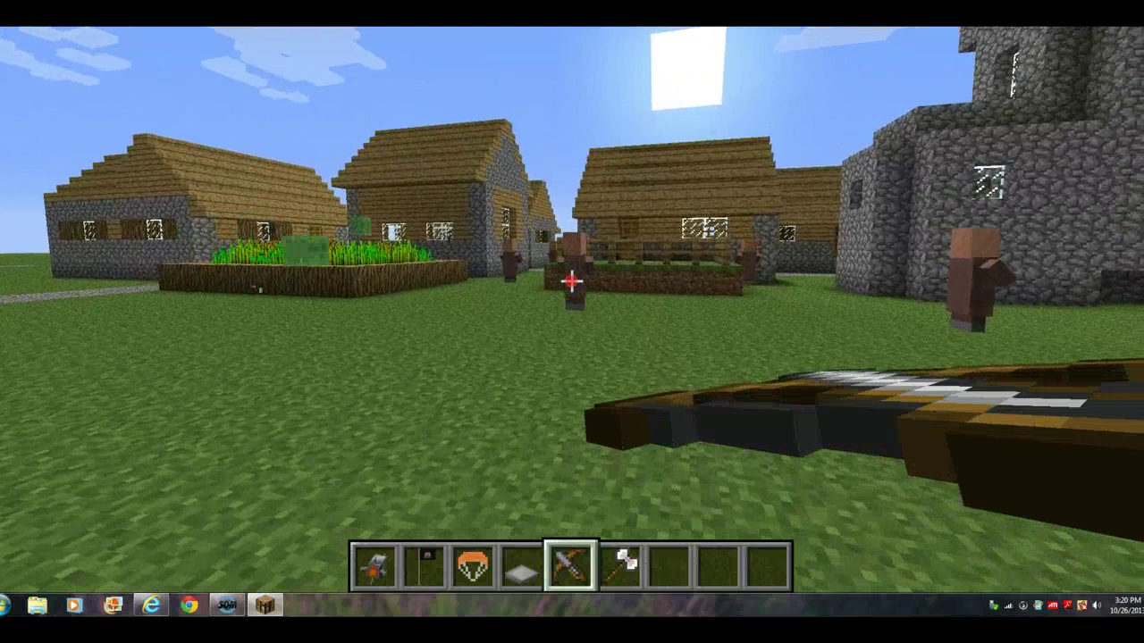
pyautogui.rightClick(570, 280)
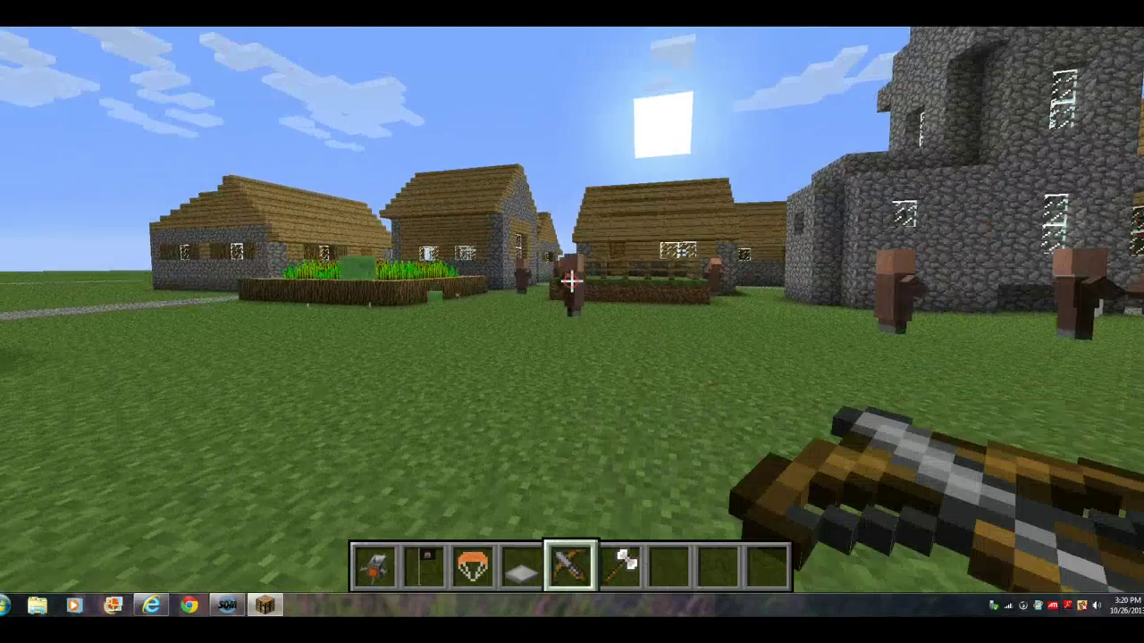
pyautogui.click(570, 280)
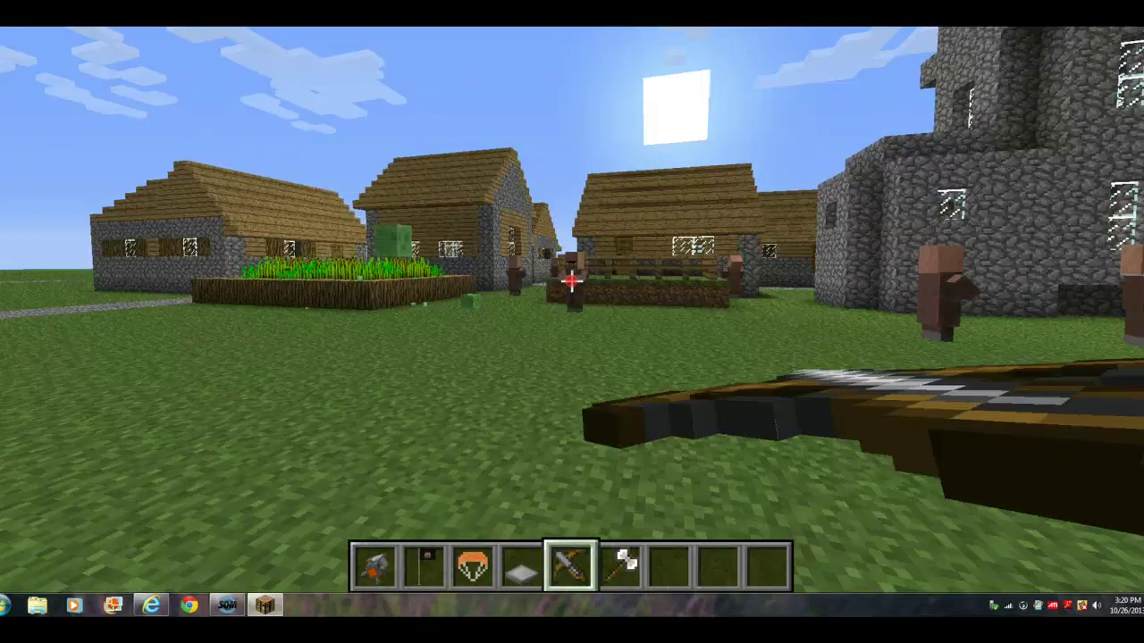
pyautogui.rightClick(570, 280)
pyautogui.rightClick(570, 280)
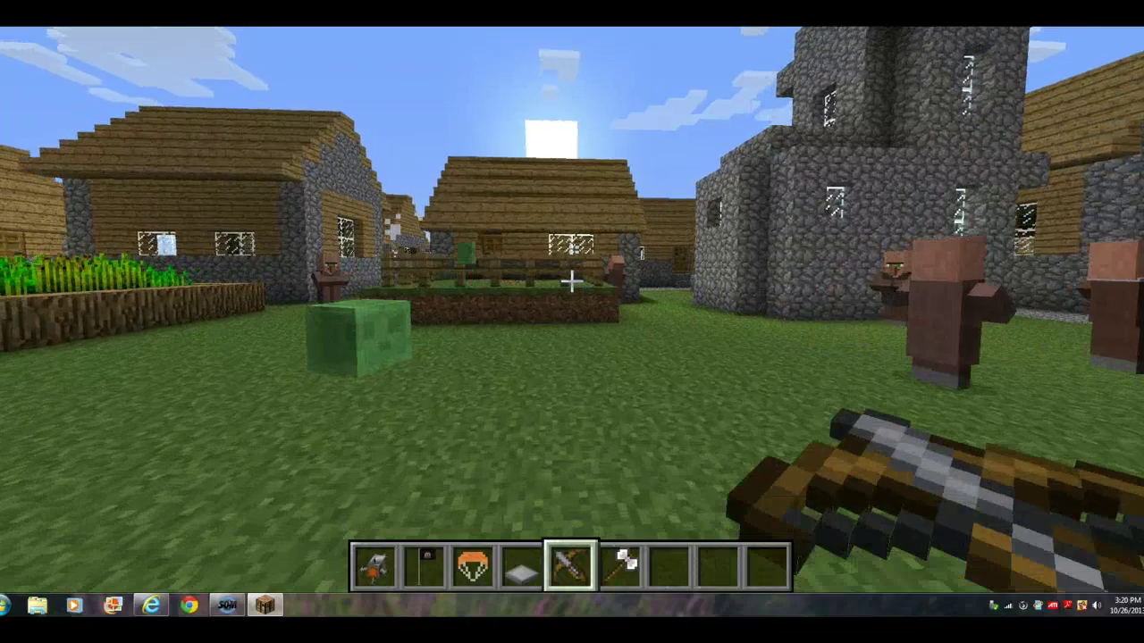
# Equip the Iron Battleaxe, dismiss the villager's trade window and attack the slimes between the village houses
pyautogui.scroll(-1, 570, 280)
pyautogui.scroll(-2, 570, 281)
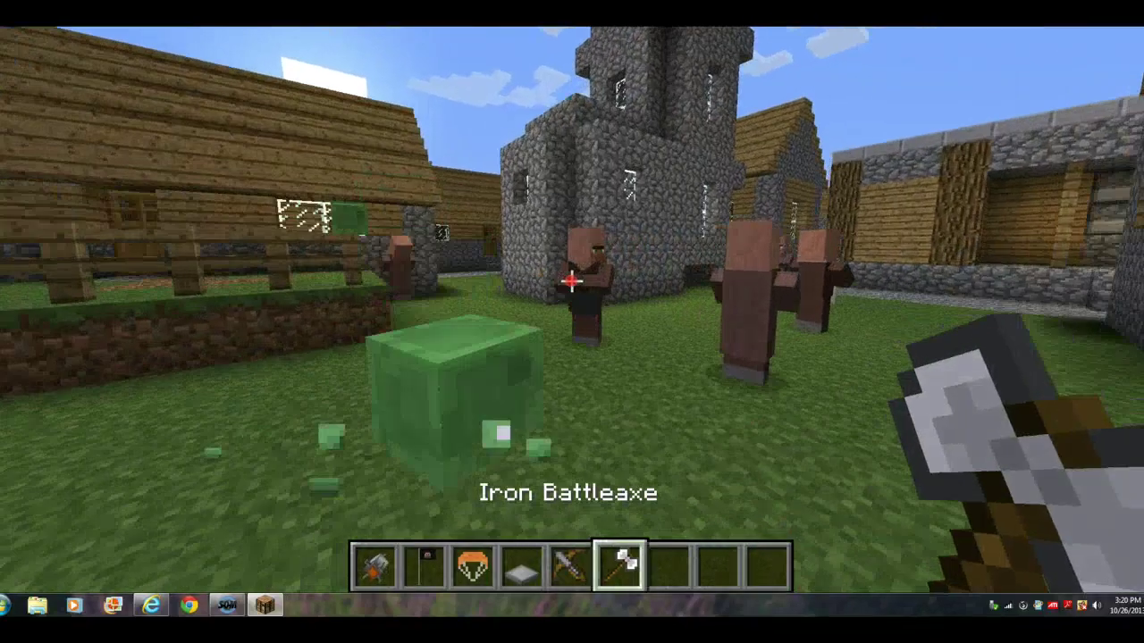
pyautogui.rightClick(571, 280)
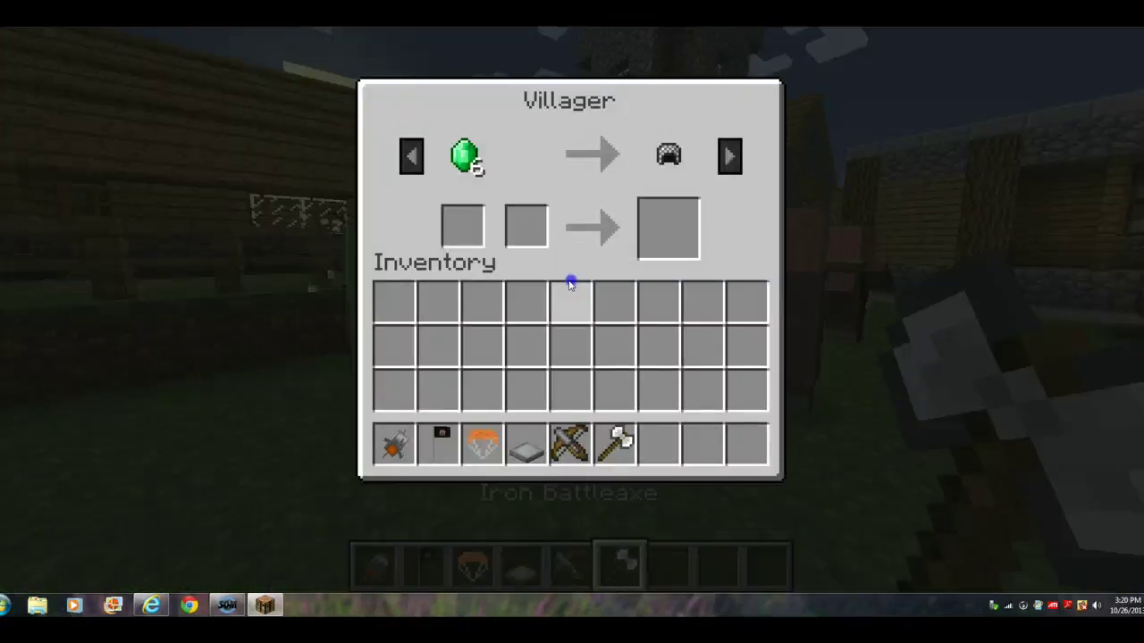
pyautogui.press('Escape')
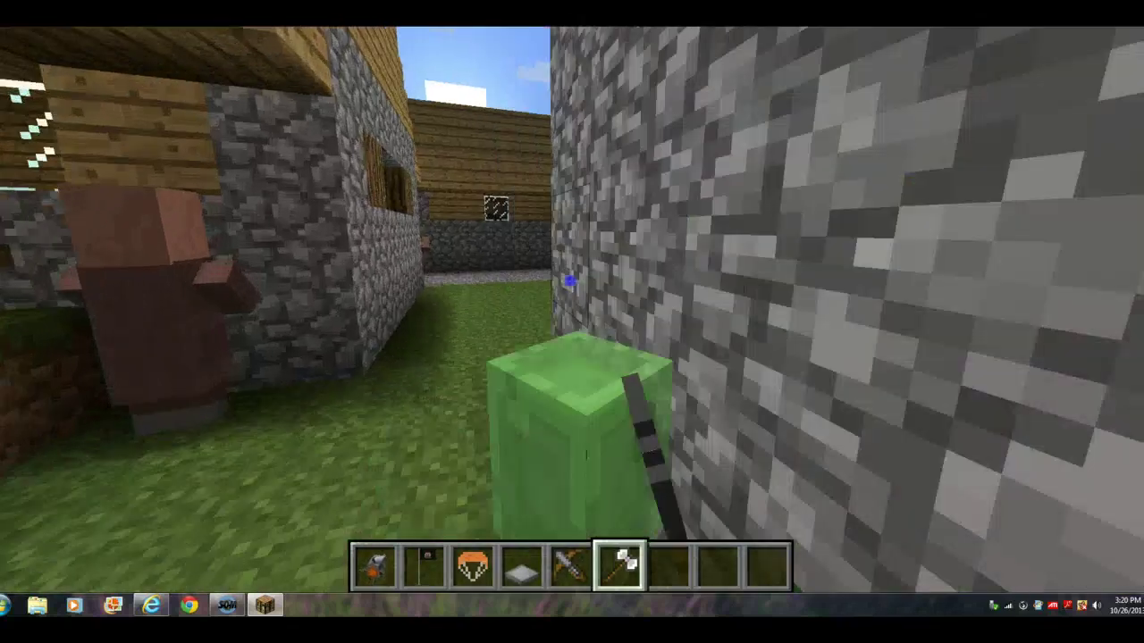
pyautogui.click(569, 280)
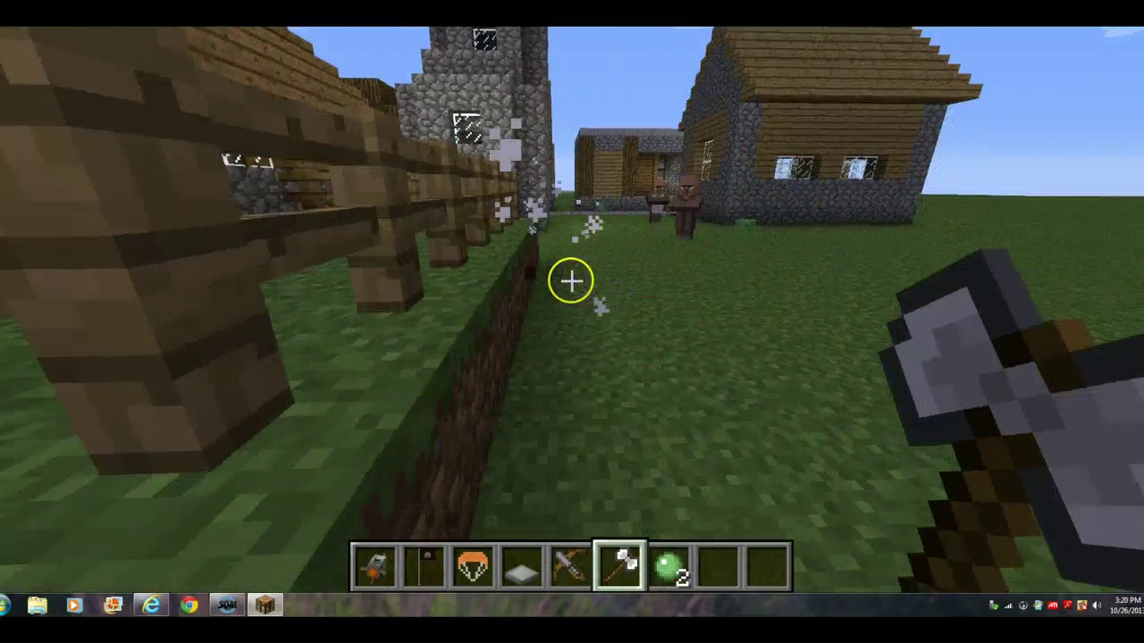
# Add a Diamond Sword to the hotbar, equip it and strike the villager beside the fence repeatedly
pyautogui.press('e')
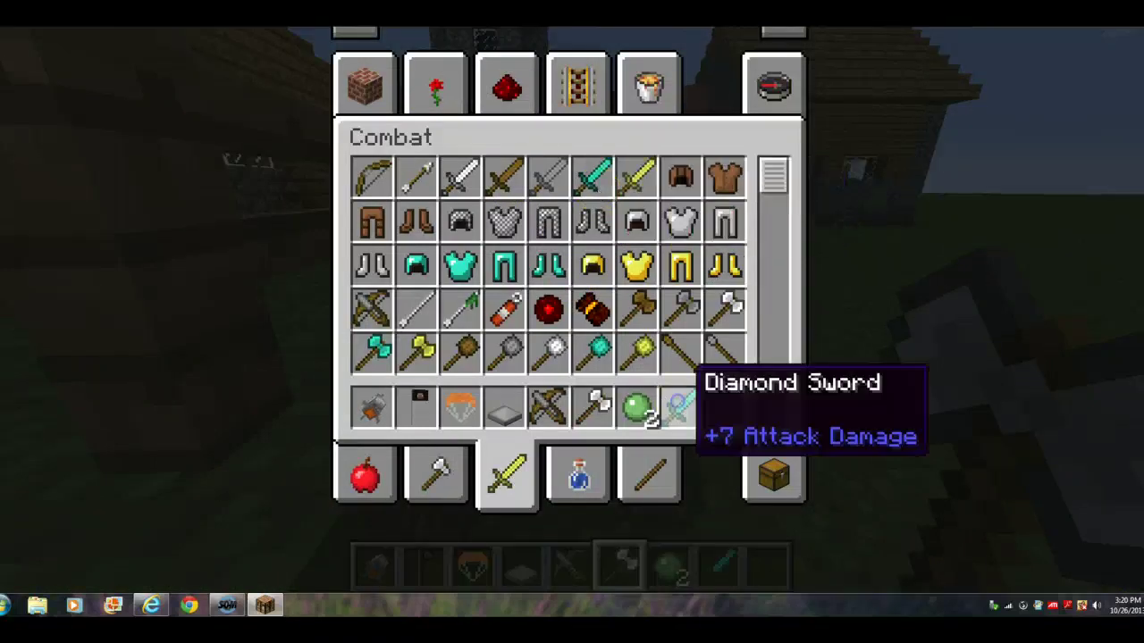
pyautogui.press('e')
pyautogui.scroll(-2, 571, 322)
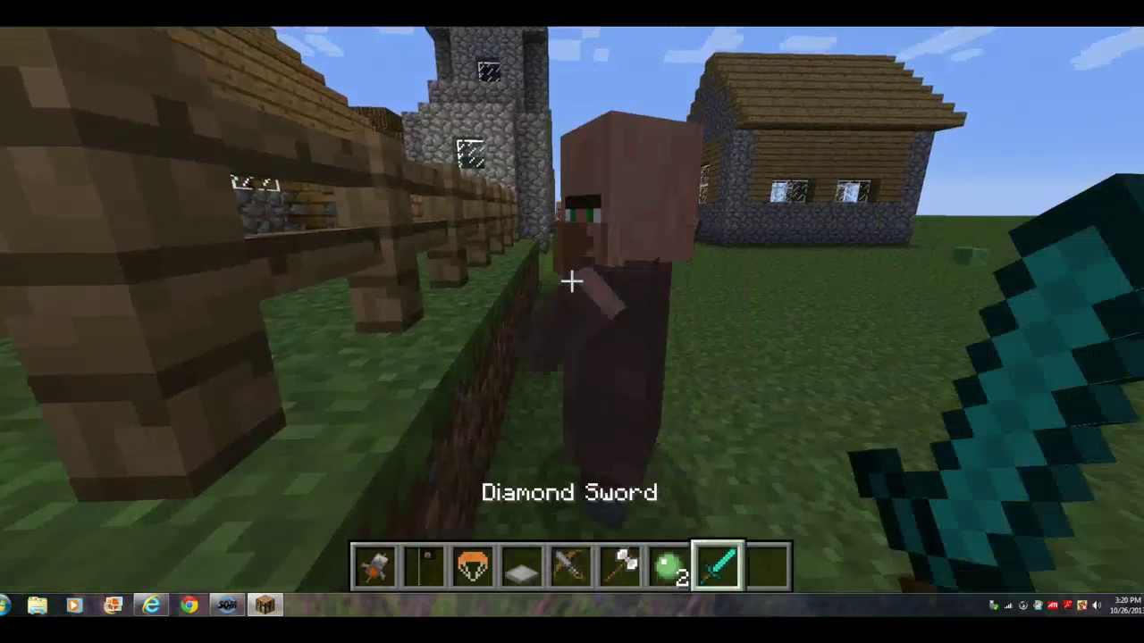
pyautogui.click(572, 282)
pyautogui.click(571, 282)
pyautogui.click(572, 281)
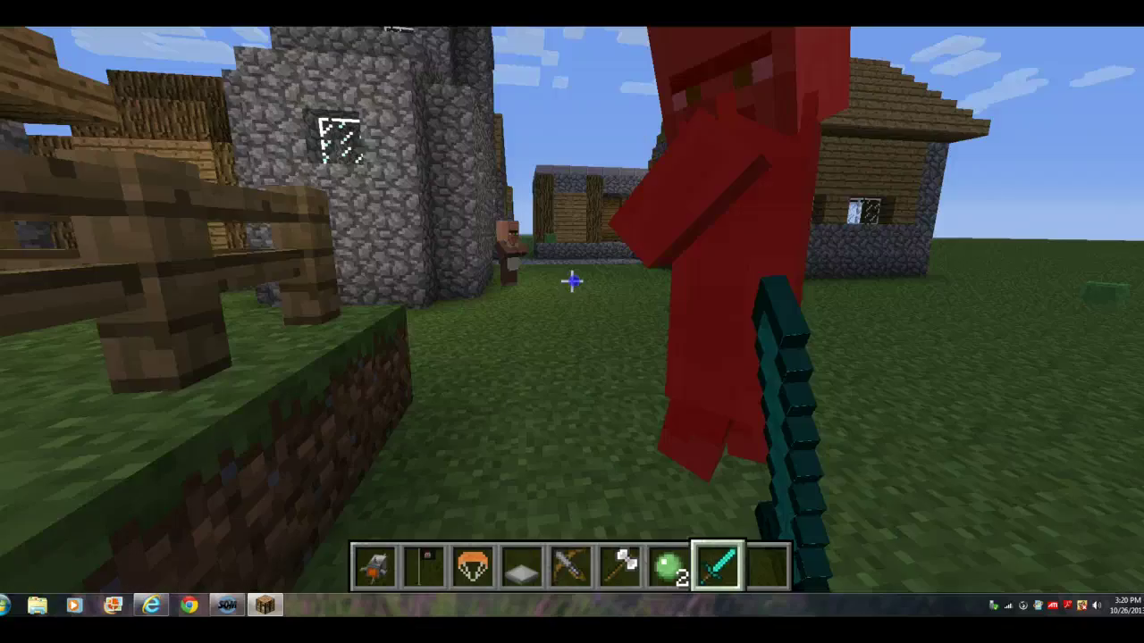
pyautogui.click(572, 281)
pyautogui.click(572, 281)
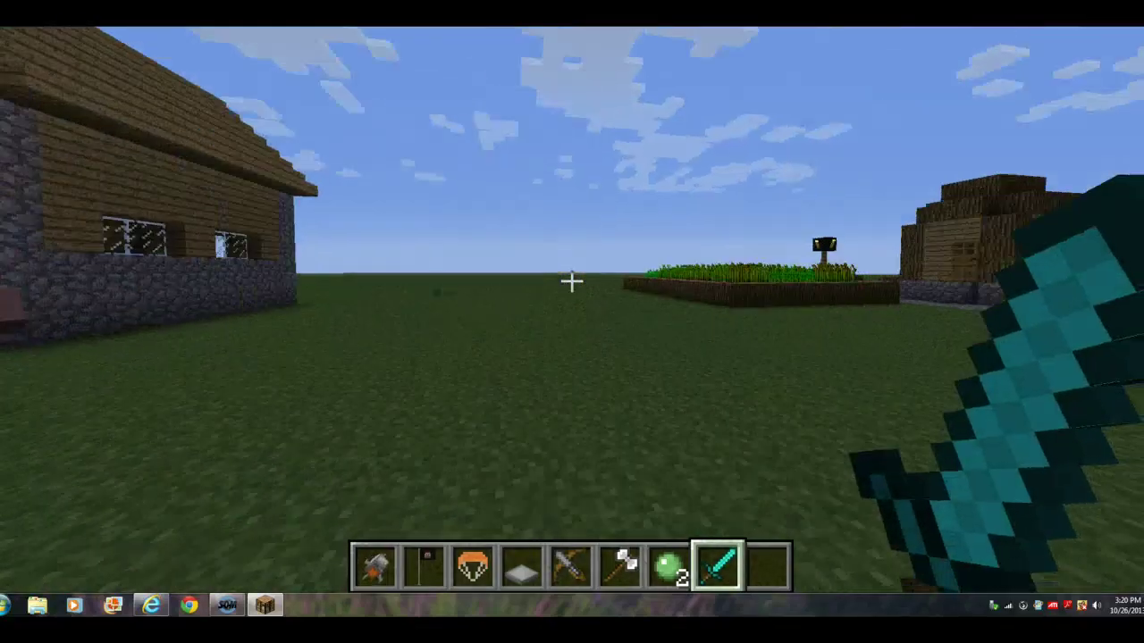
# Walk across the grass, switch to the empty hotbar slot and pause the game
pyautogui.press('w')
pyautogui.scroll(-1, 572, 282)
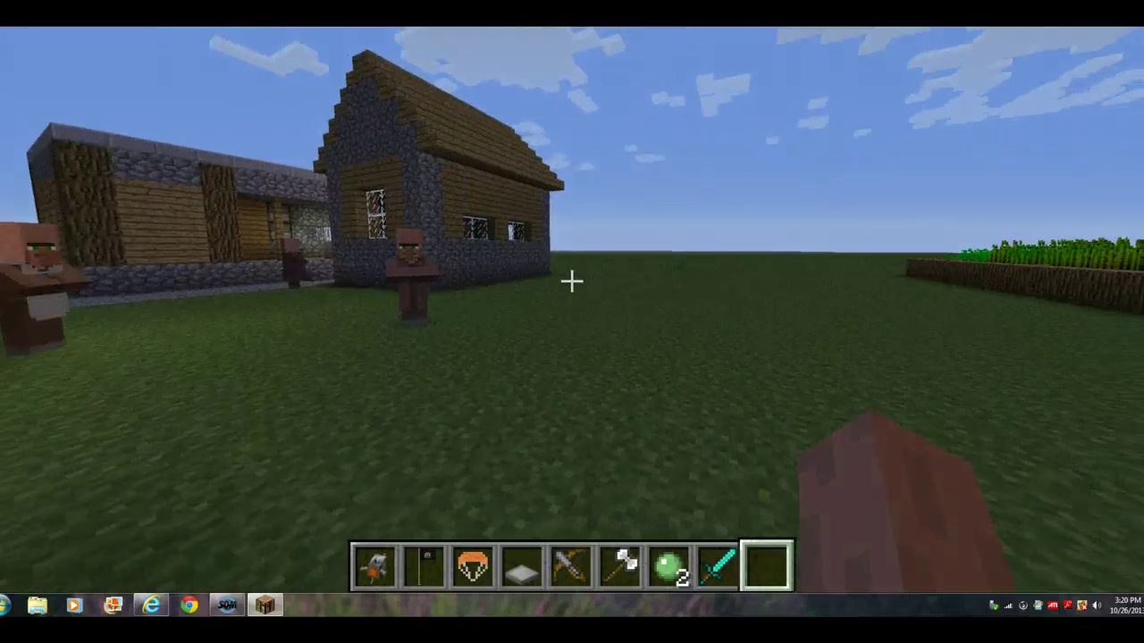
pyautogui.press('Escape')
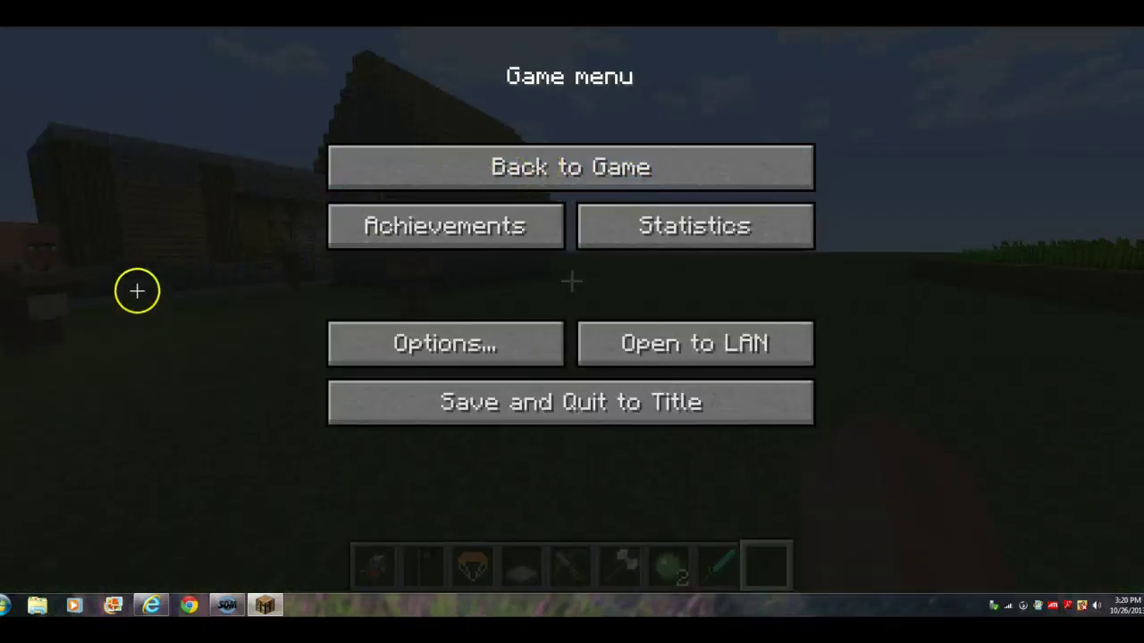
pyautogui.moveTo(170, 184)
pyautogui.mouseDown()
pyautogui.moveTo(148, 202)
pyautogui.moveTo(145, 235)
pyautogui.mouseUp()
pyautogui.moveTo(214, 158)
pyautogui.mouseDown()
pyautogui.moveTo(205, 241)
pyautogui.moveTo(222, 206)
pyautogui.moveTo(240, 245)
pyautogui.moveTo(306, 199)
pyautogui.moveTo(291, 253)
pyautogui.mouseUp()
pyautogui.click(244, 295)
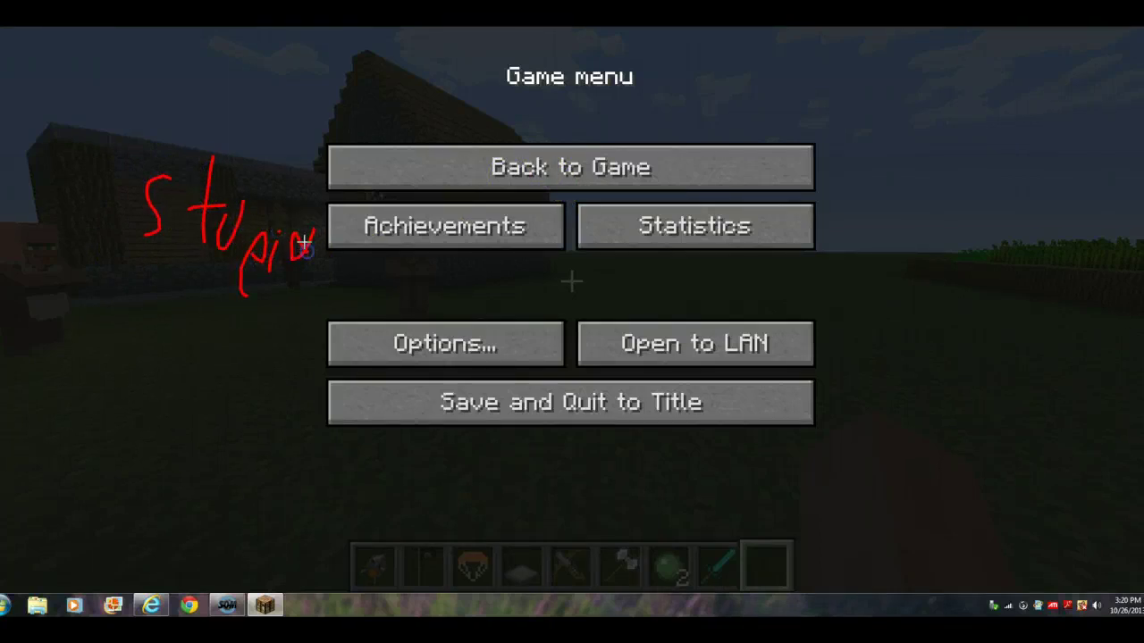
pyautogui.moveTo(161, 248); pyautogui.dragTo(139, 258)
pyautogui.moveTo(85, 230)
pyautogui.mouseDown()
pyautogui.moveTo(83, 275)
pyautogui.moveTo(131, 292)
pyautogui.mouseUp()
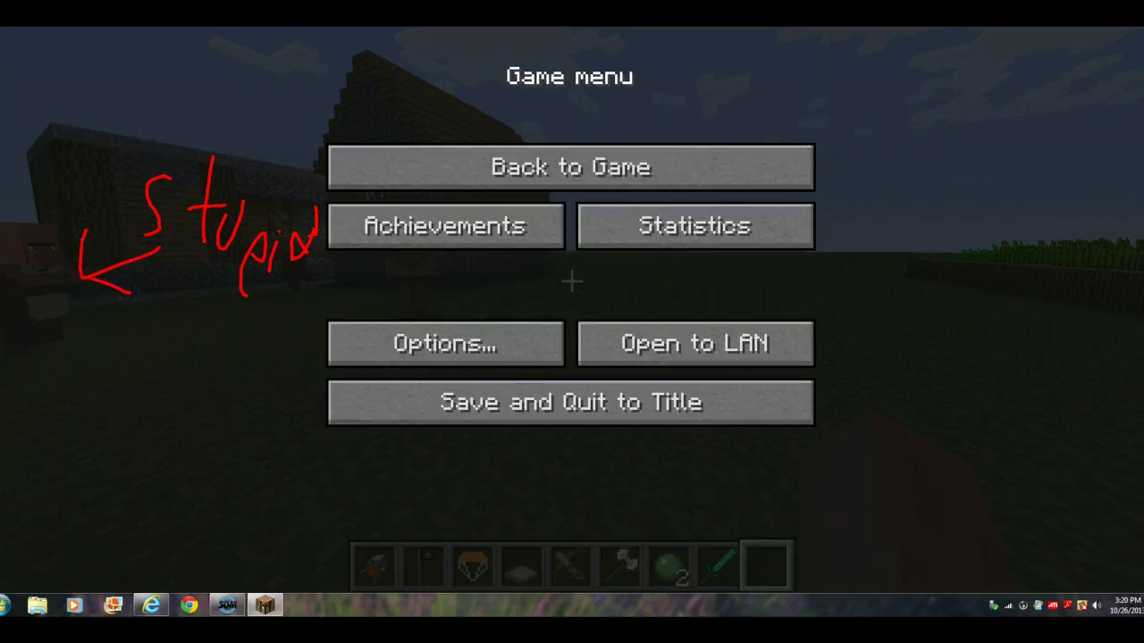